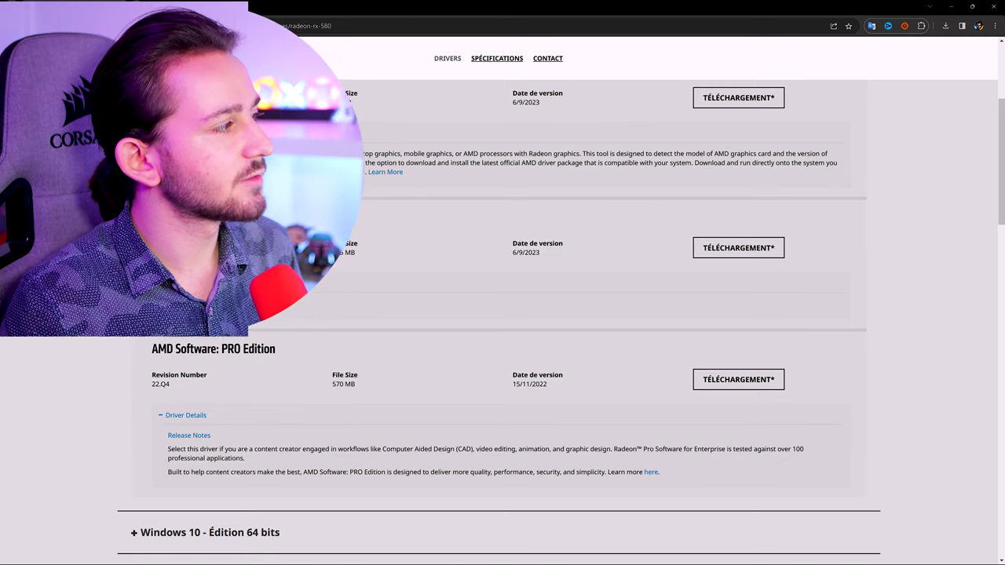
- Download the AMD Software: Adrenalin Edition 23.9.1 installer and keep the blocked file, uncovering it on the desktop
{"action": "left_click", "coordinate": [750, 250]}
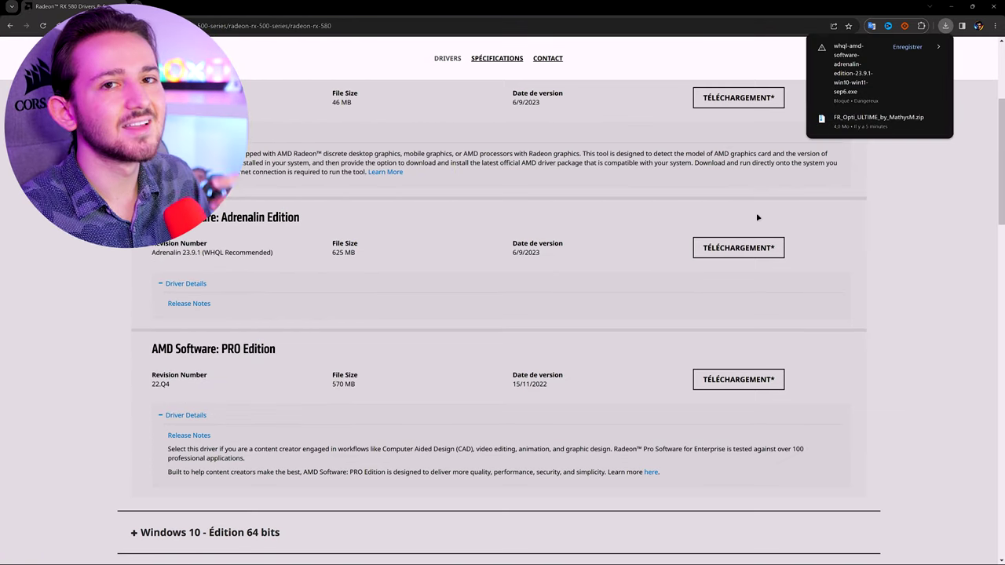
{"action": "left_click", "coordinate": [903, 47]}
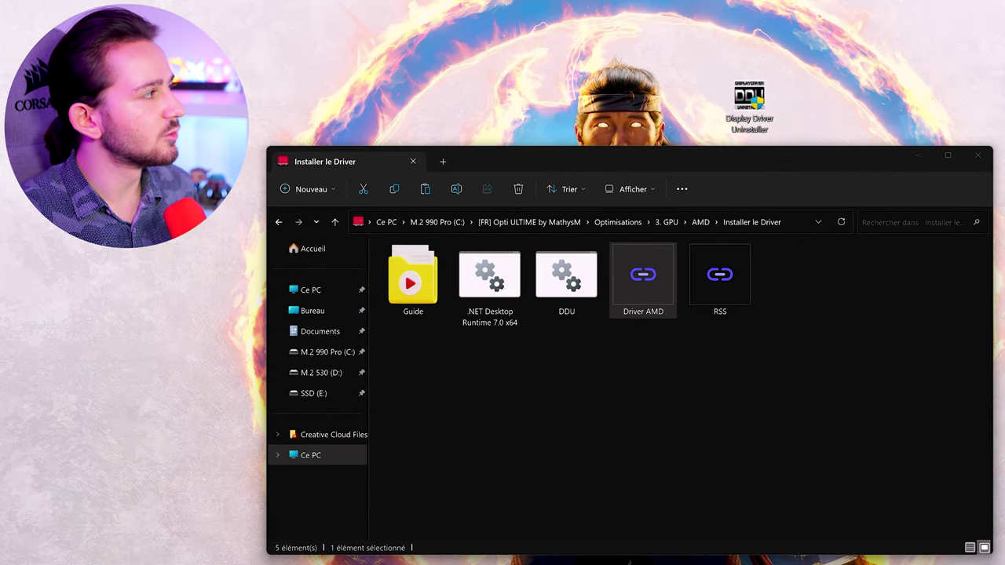
{"action": "left_click_drag", "start_coordinate": [827, 164], "coordinate": [821, 189]}
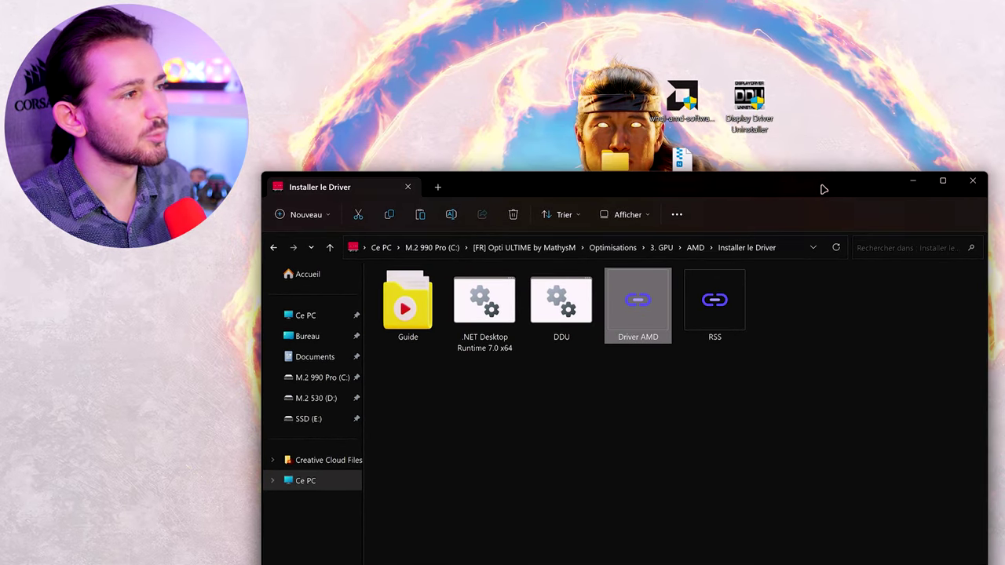
{"action": "left_click_drag", "start_coordinate": [694, 183], "coordinate": [703, 143]}
- Open the RSS link to the Radeon Software Slimmer releases and download RadeonSoftwareSlimmer_1.10.1_net70.zip
{"action": "left_click", "coordinate": [725, 292]}
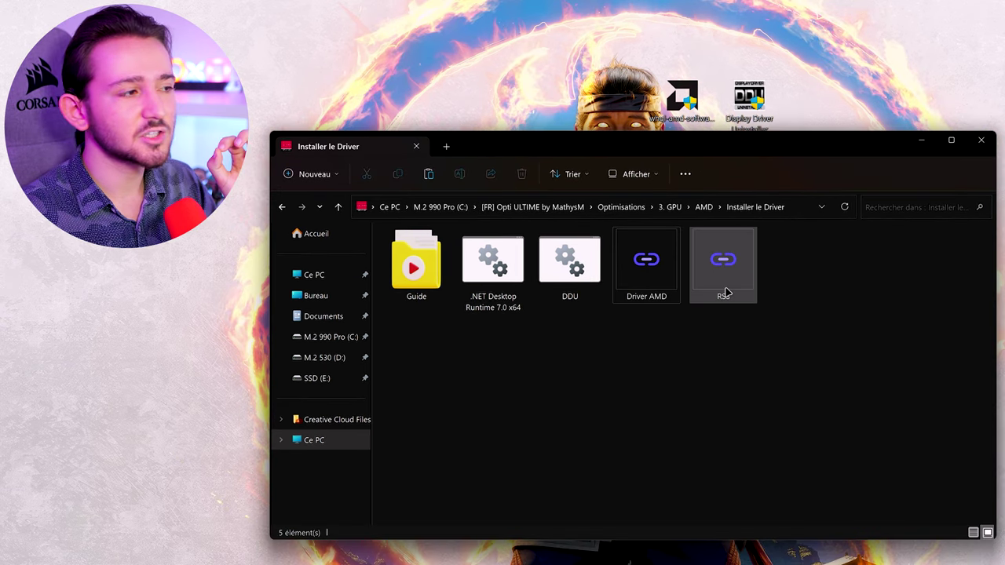
{"action": "double_click", "coordinate": [728, 275]}
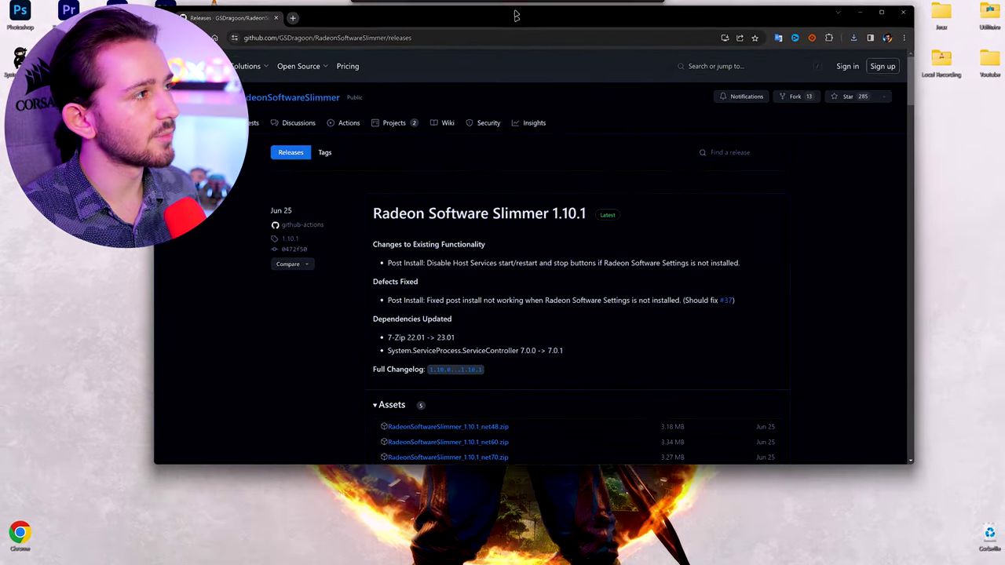
{"action": "double_click", "coordinate": [513, 15]}
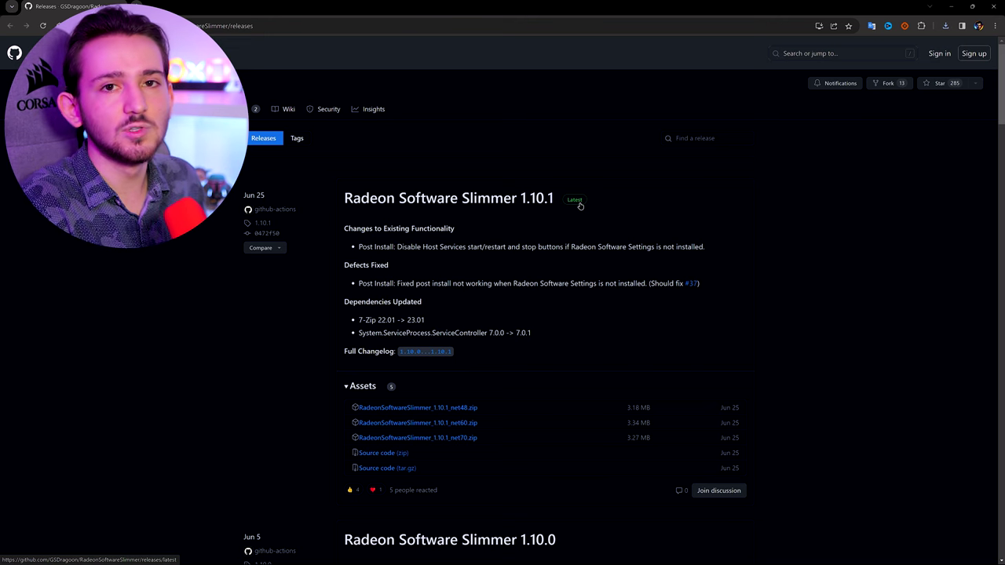
{"action": "scroll", "coordinate": [565, 236], "scroll_direction": "down", "scroll_amount": 1}
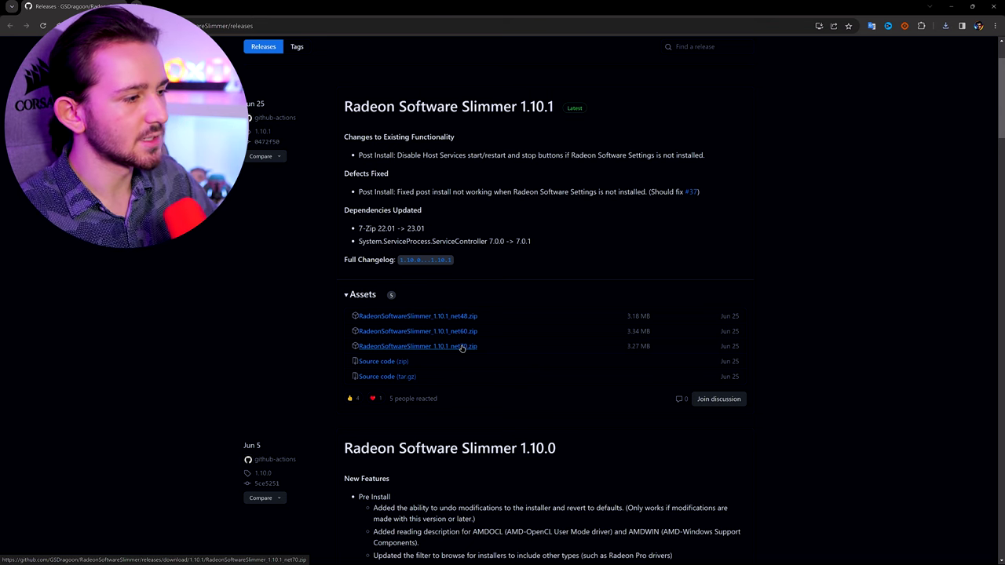
{"action": "left_click", "coordinate": [463, 346]}
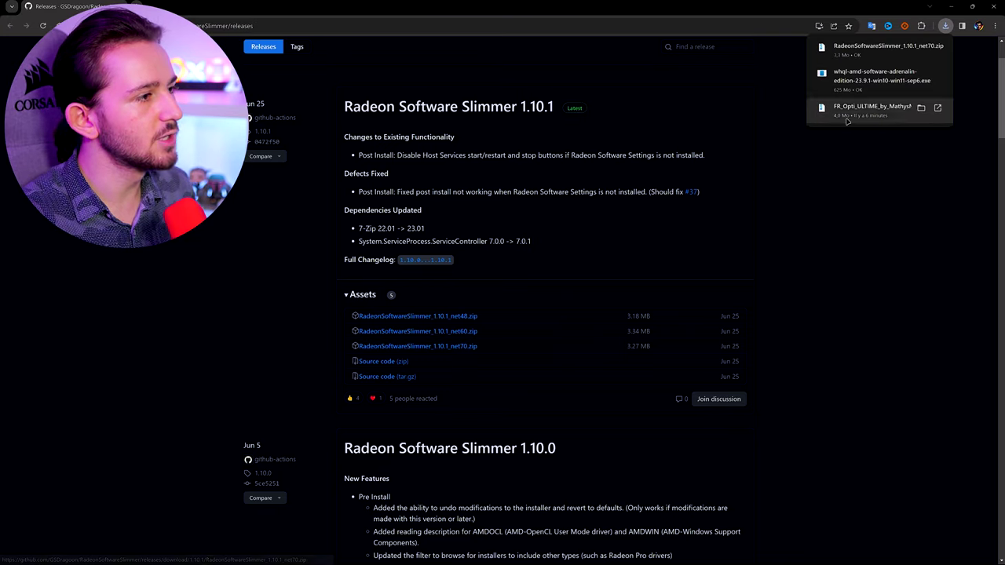
{"action": "left_click", "coordinate": [941, 11]}
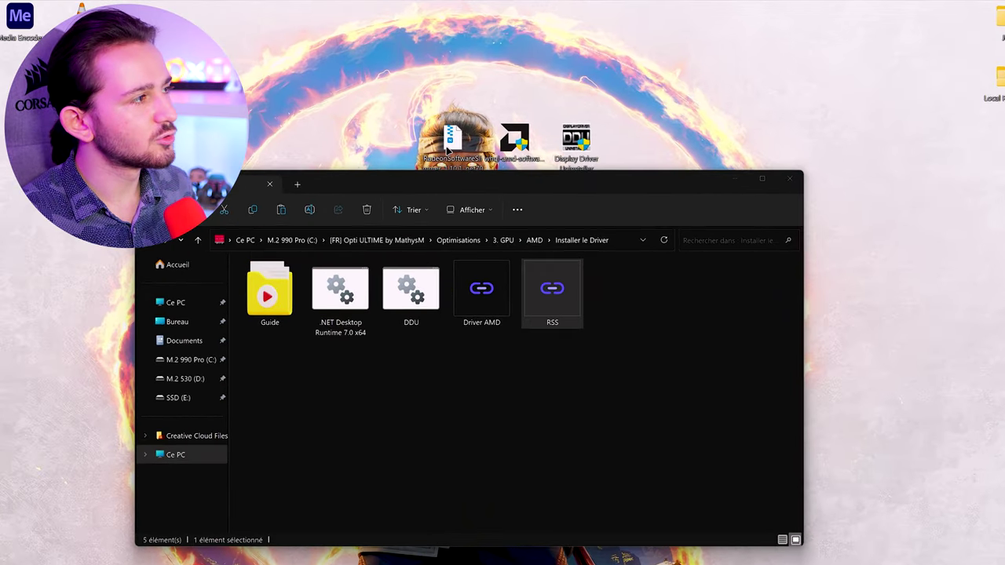
- Extract the RadeonSoftwareSlimmer archive on the desktop, delete the zip and line the extracted folder up with the other desktop files
{"action": "key", "text": "super+d"}
{"action": "right_click", "coordinate": [413, 163]}
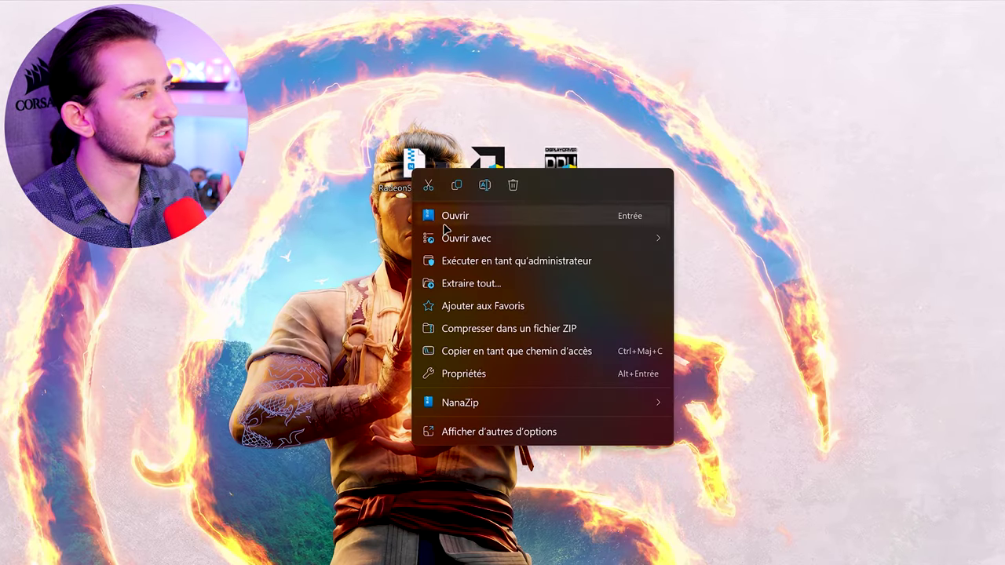
{"action": "mouse_move", "coordinate": [460, 405]}
{"action": "left_click", "coordinate": [747, 450]}
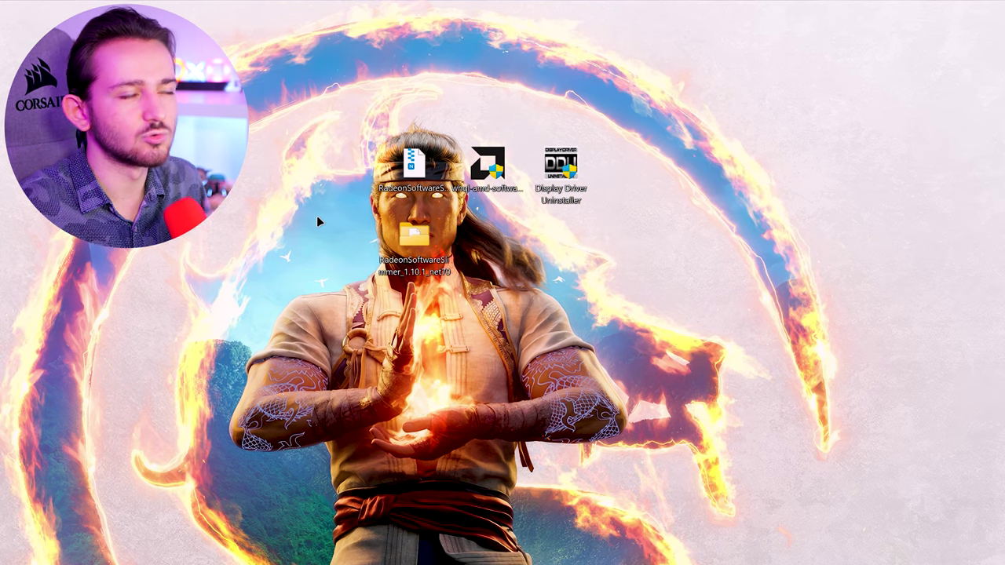
{"action": "left_click", "coordinate": [414, 165]}
{"action": "key", "text": "Delete"}
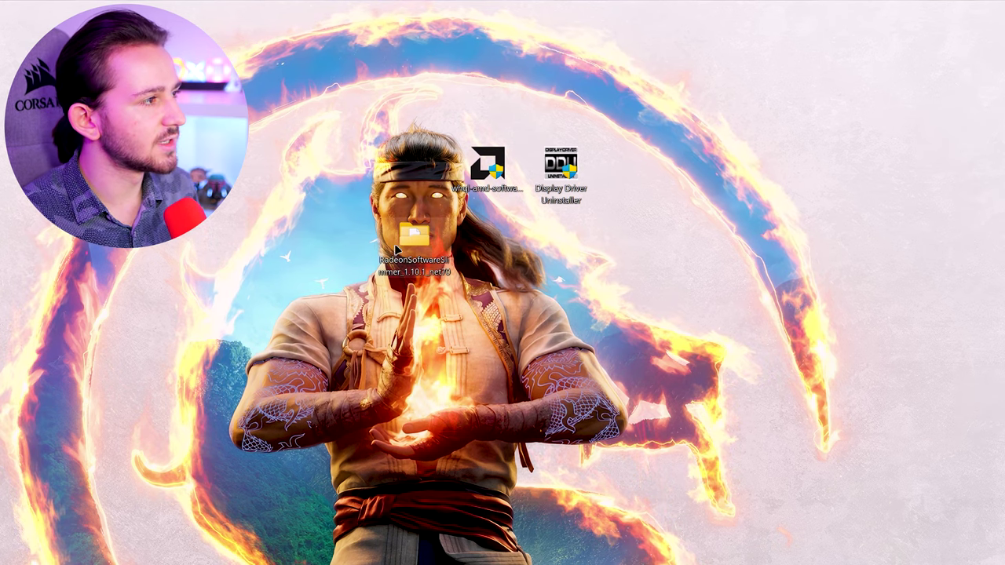
{"action": "left_click_drag", "start_coordinate": [414, 236], "coordinate": [414, 94]}
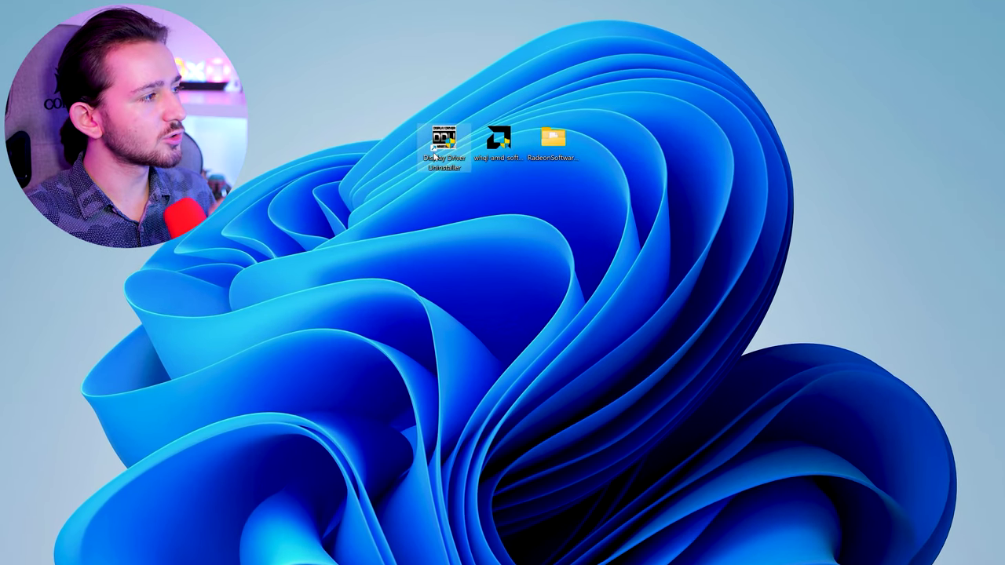
- Launch Display Driver Uninstaller with administrator rights, declining the update offer and dismissing the first-run notice
{"action": "double_click", "coordinate": [434, 158]}
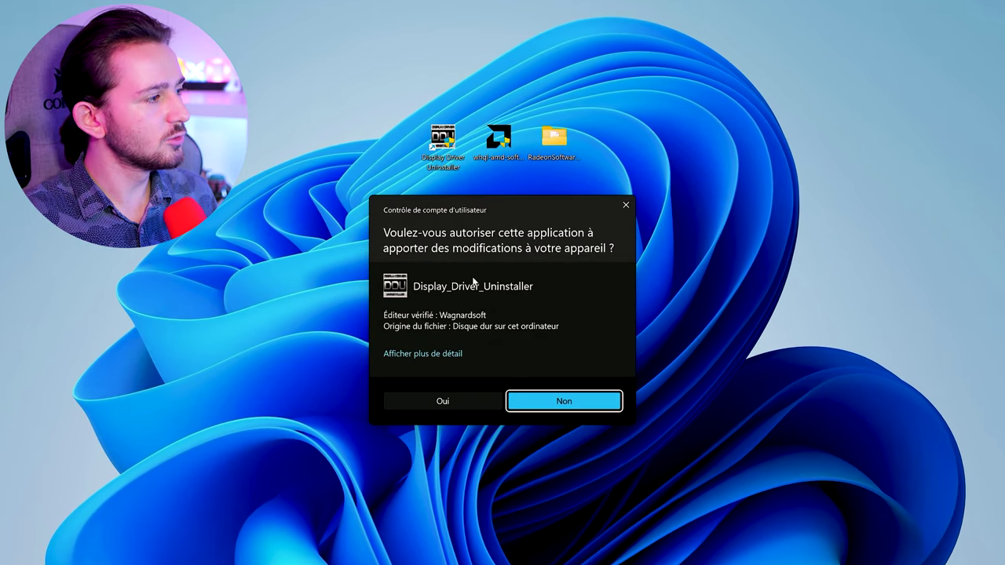
{"action": "left_click", "coordinate": [443, 401]}
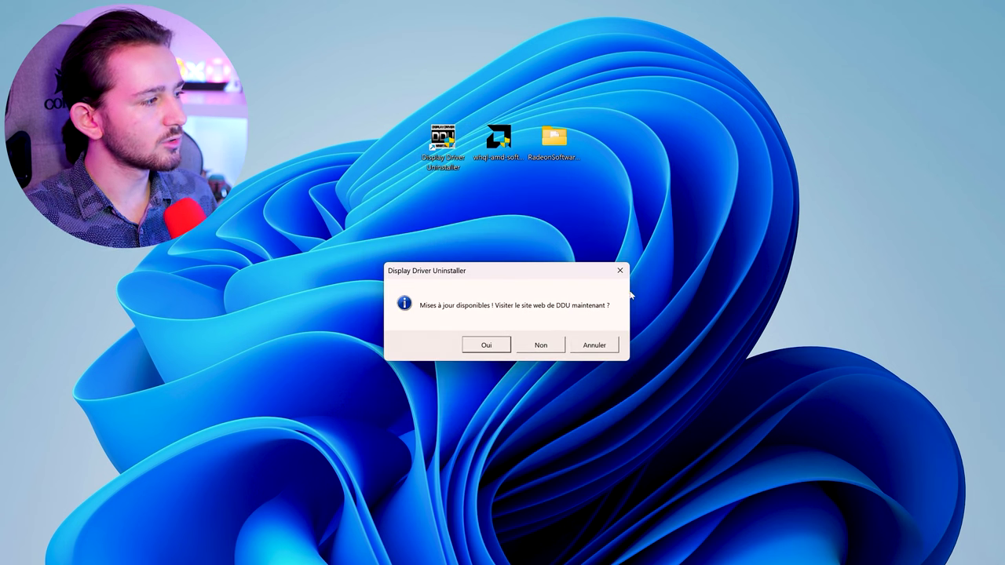
{"action": "left_click", "coordinate": [557, 347]}
{"action": "left_click", "coordinate": [596, 352]}
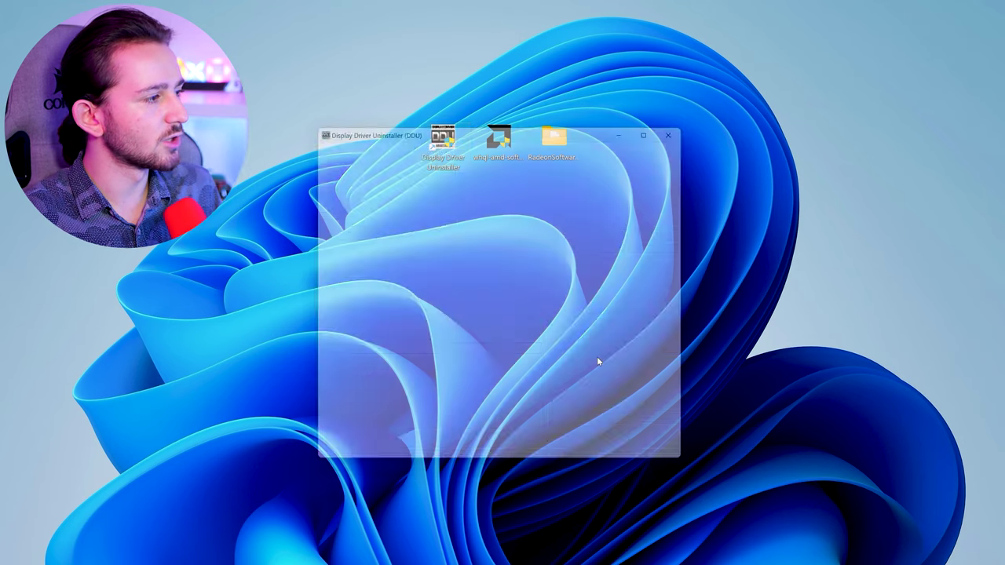
{"action": "left_click", "coordinate": [594, 344]}
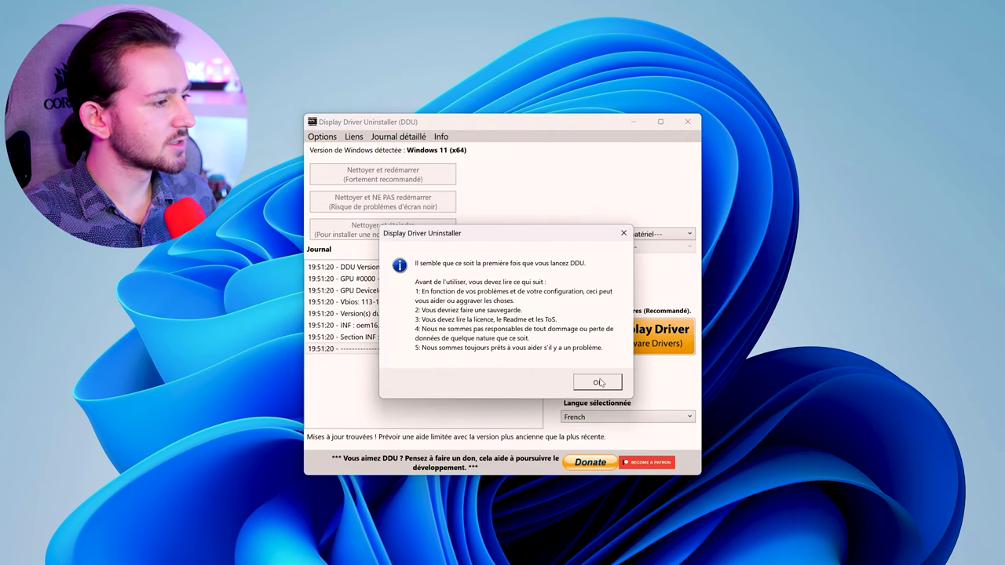
{"action": "left_click", "coordinate": [599, 382]}
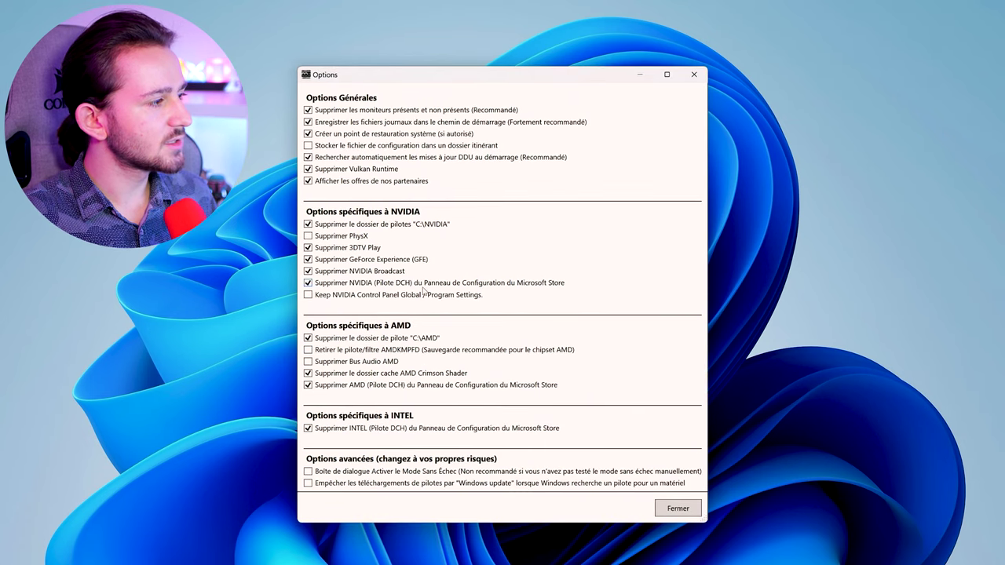
- Enable removal of the AMDKMPFD driver/filter and the AMD audio bus, and block driver downloads through Windows Update
{"action": "left_click", "coordinate": [348, 362]}
{"action": "left_click", "coordinate": [350, 350]}
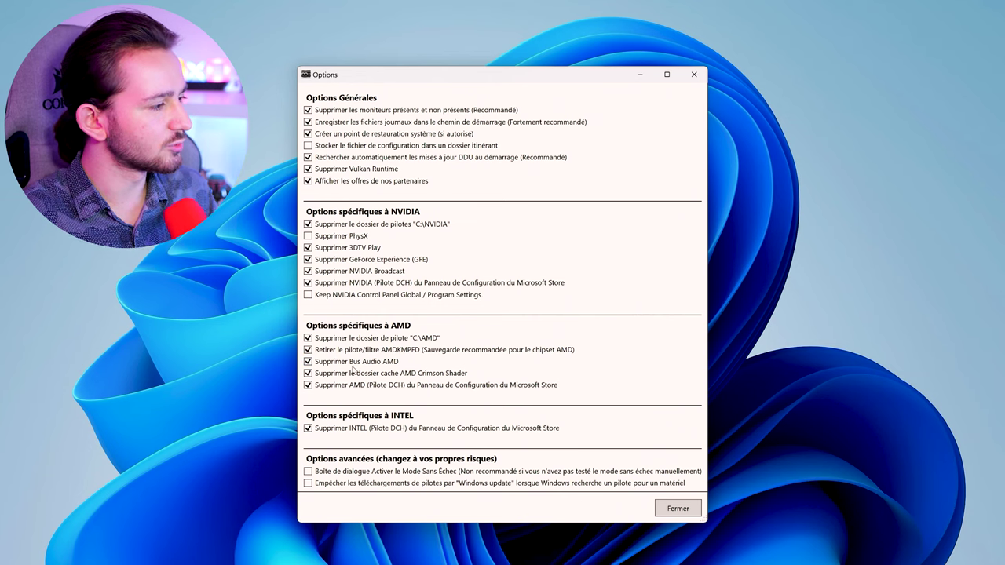
{"action": "left_click", "coordinate": [424, 485]}
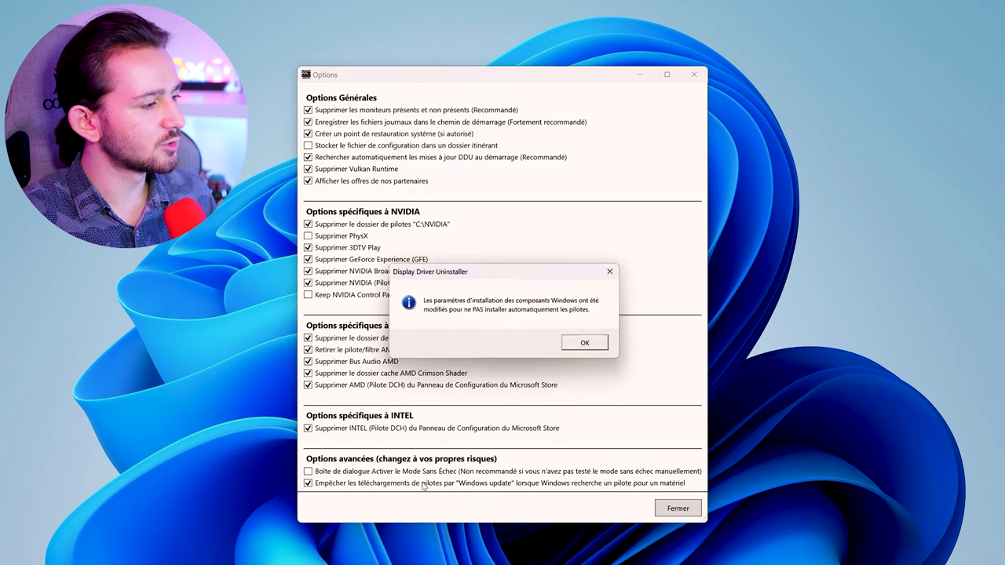
{"action": "left_click", "coordinate": [602, 344]}
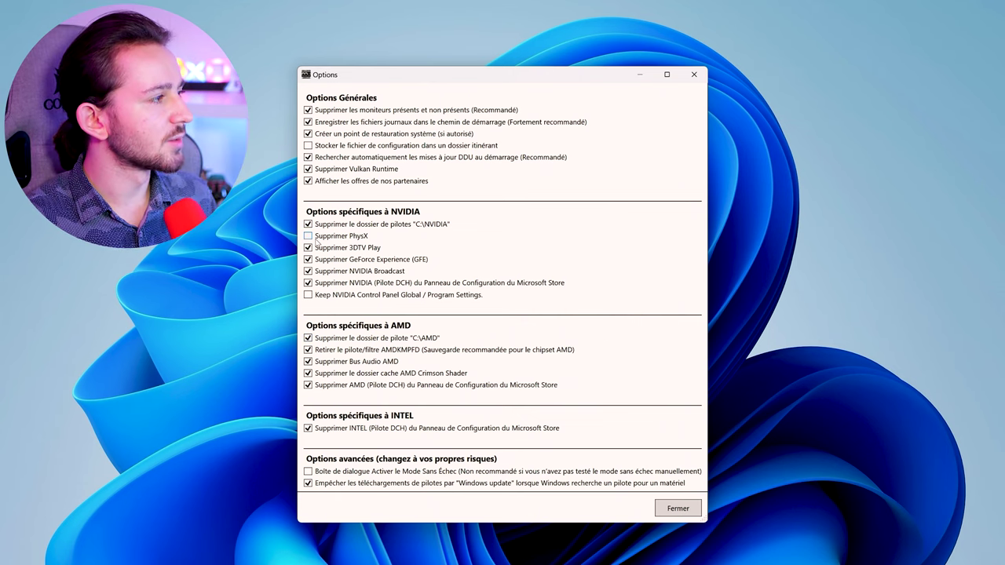
- Disable partner offers, system restore point creation and log file saving, then close the options and dismiss the safe mode notice
{"action": "left_click", "coordinate": [345, 185]}
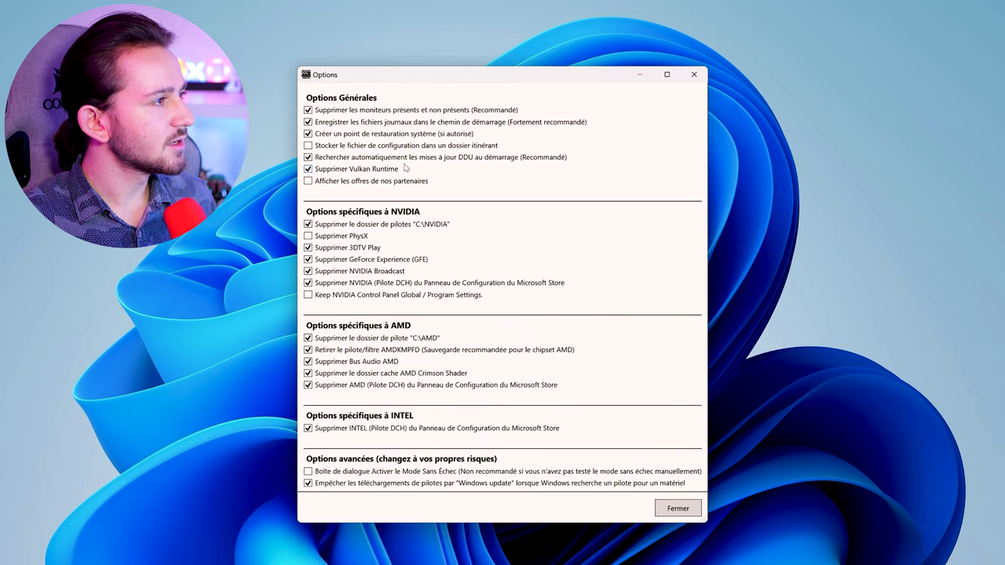
{"action": "left_click", "coordinate": [402, 136]}
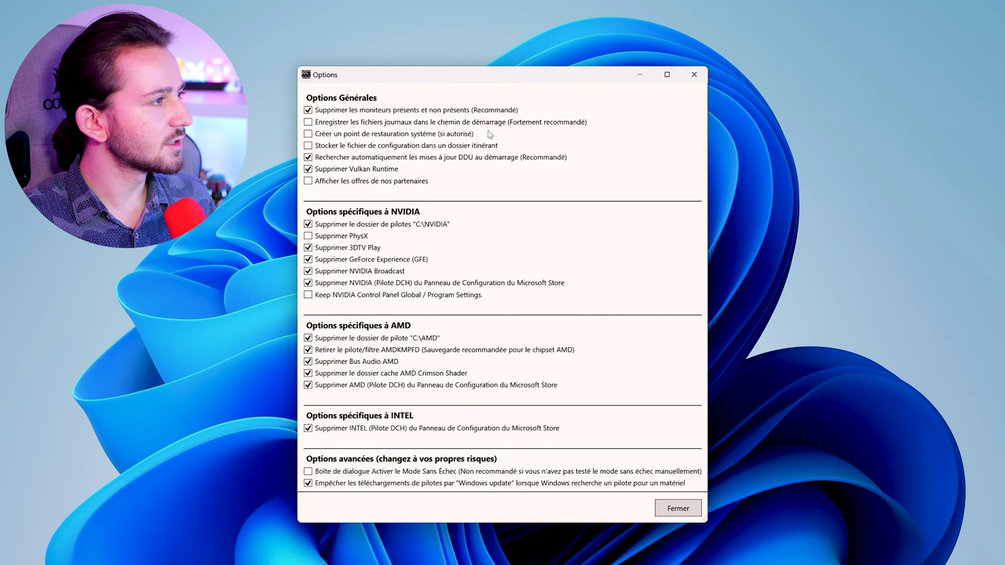
{"action": "left_click", "coordinate": [670, 508]}
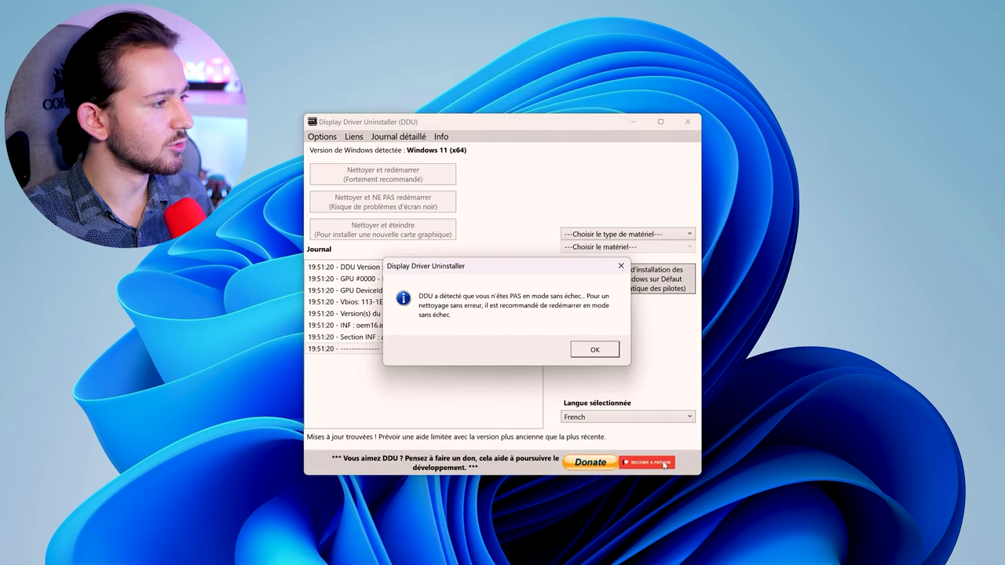
{"action": "left_click", "coordinate": [595, 352]}
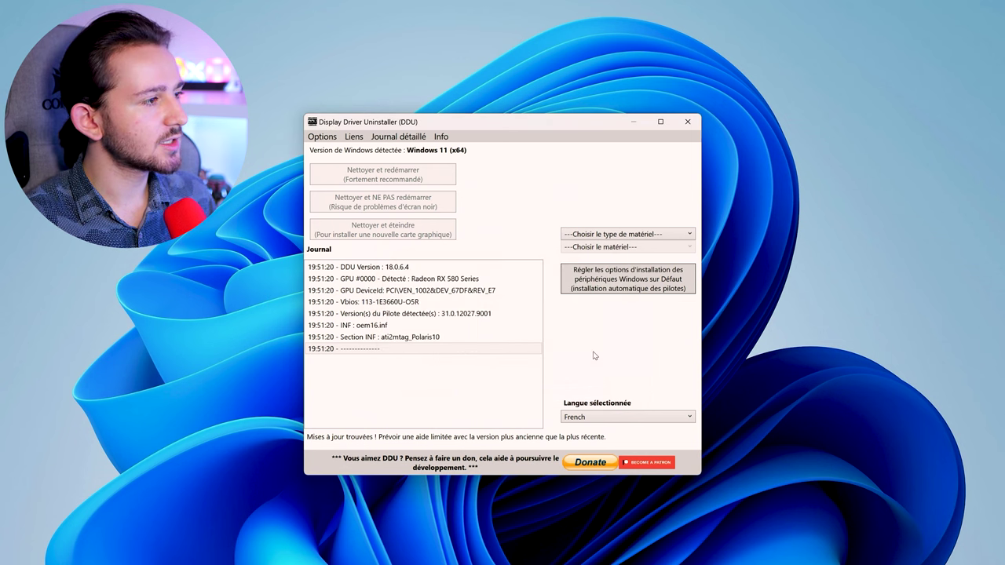
- Choose GPU and AMD as the hardware and clean its drivers without restarting, declining to quit the uninstaller on completion
{"action": "left_click", "coordinate": [610, 236]}
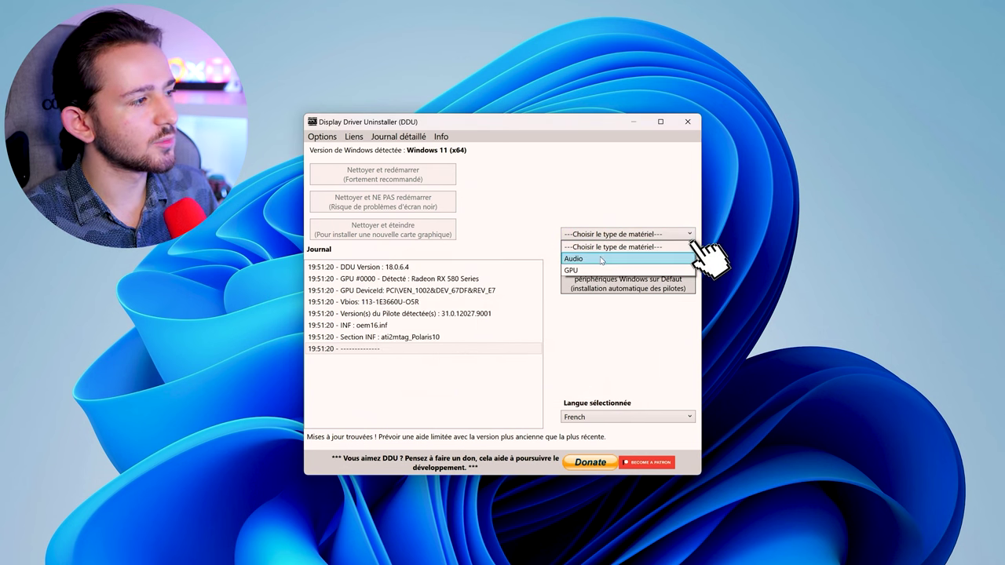
{"action": "left_click", "coordinate": [603, 270]}
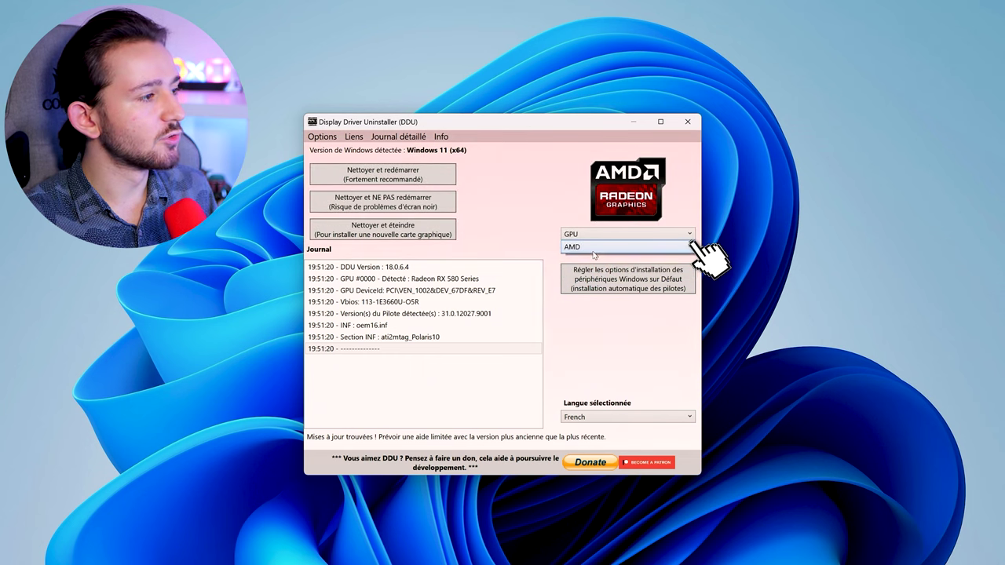
{"action": "left_click", "coordinate": [605, 246]}
{"action": "left_click", "coordinate": [589, 282]}
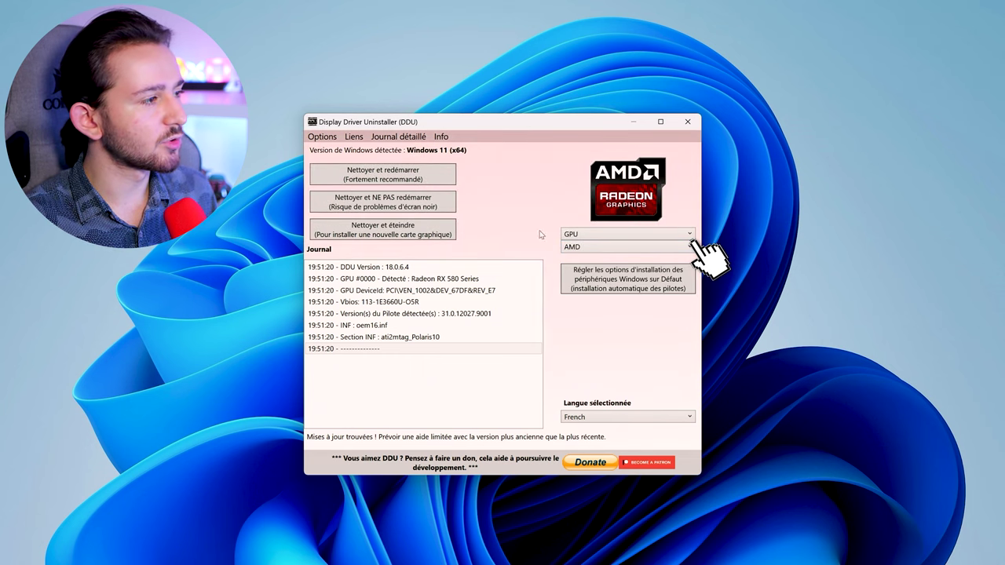
{"action": "left_click", "coordinate": [430, 208]}
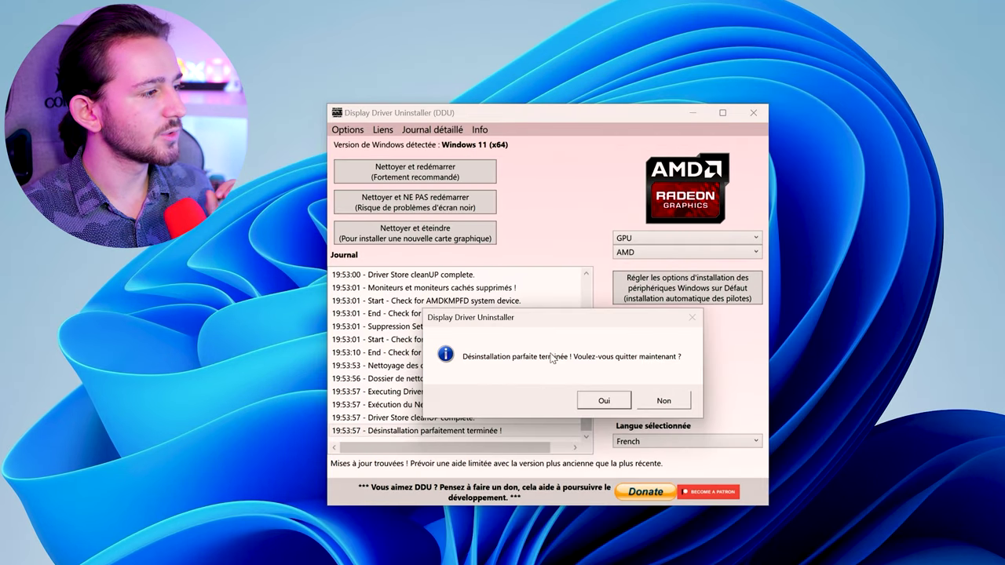
{"action": "left_click", "coordinate": [664, 402]}
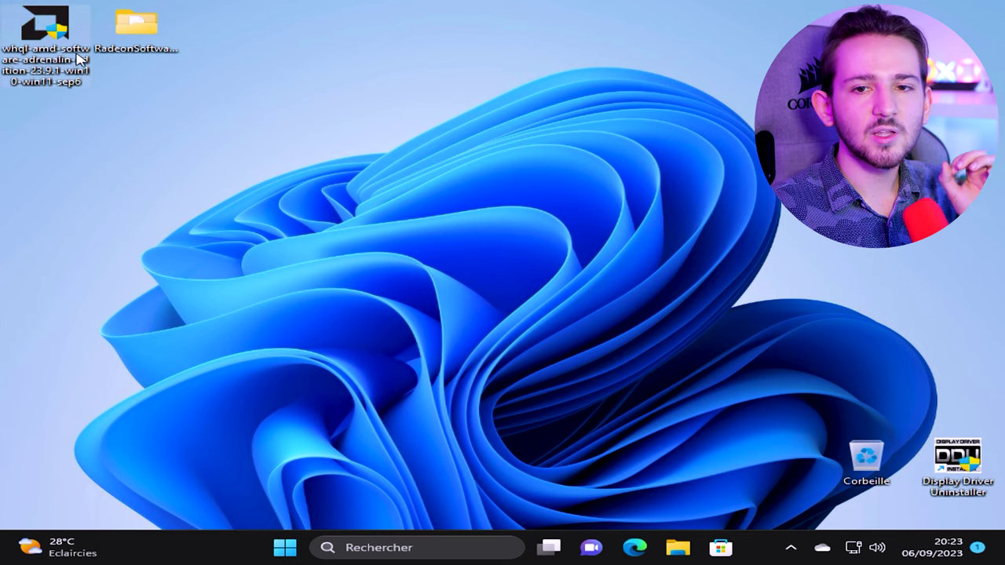
- Open the RadeonSoftwareSlimmer_1.10.1_net70 folder on the desktop and launch the RadeonSoftwareSlimmer application
{"action": "mouse_move", "coordinate": [142, 39]}
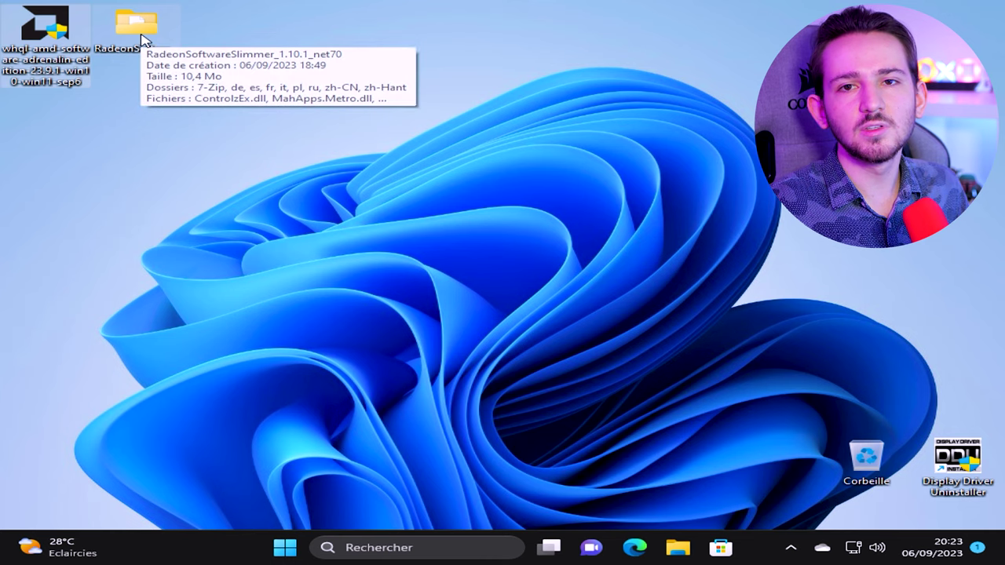
{"action": "left_click", "coordinate": [155, 37]}
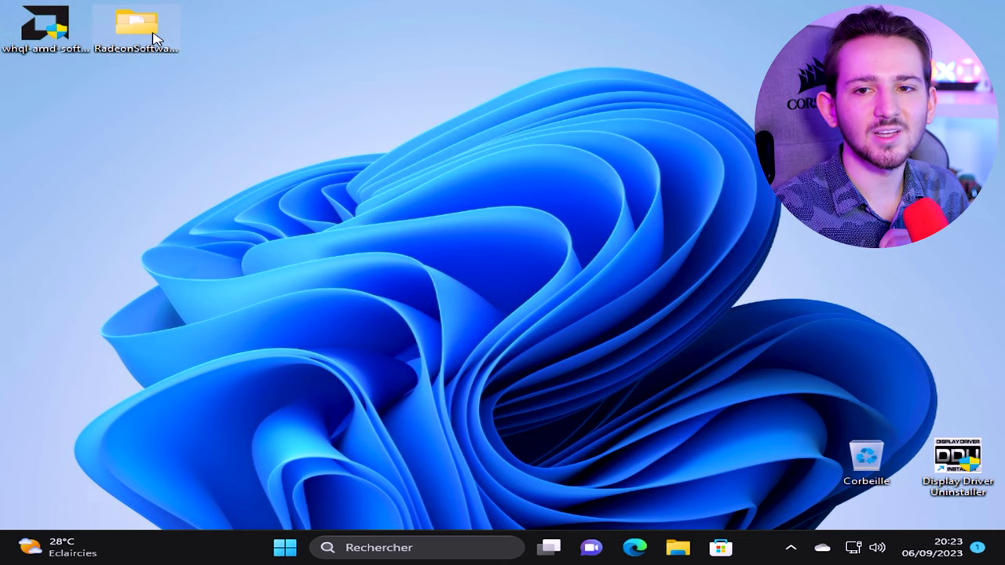
{"action": "double_click", "coordinate": [154, 37]}
{"action": "left_click", "coordinate": [409, 257]}
{"action": "scroll", "coordinate": [408, 257], "scroll_direction": "down", "scroll_amount": 5}
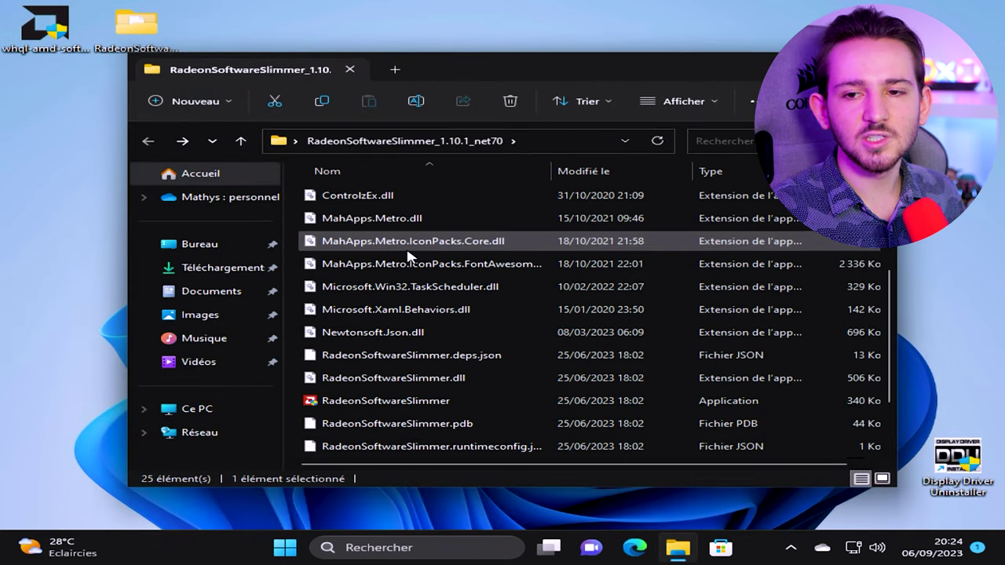
{"action": "left_click", "coordinate": [363, 313]}
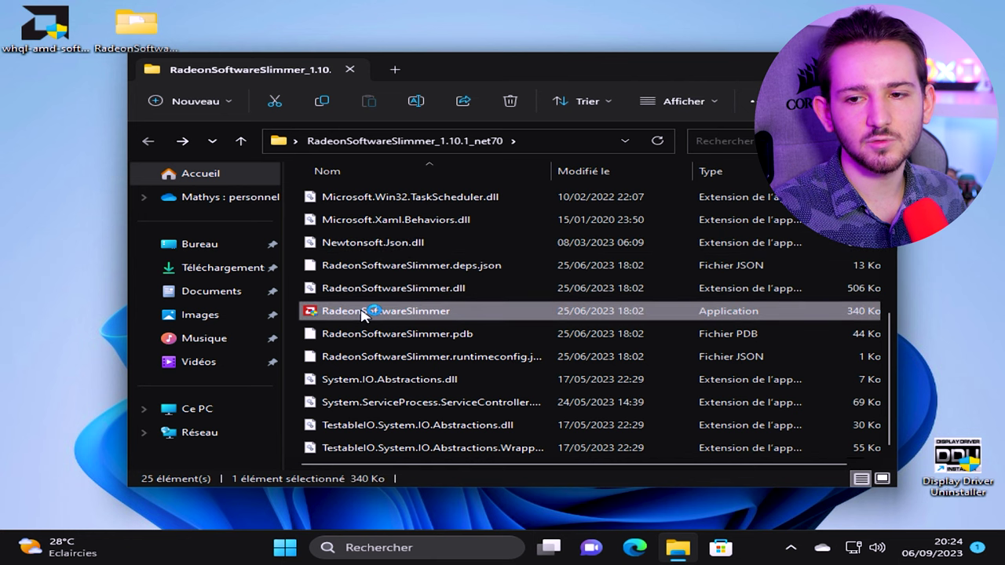
{"action": "left_click", "coordinate": [377, 442]}
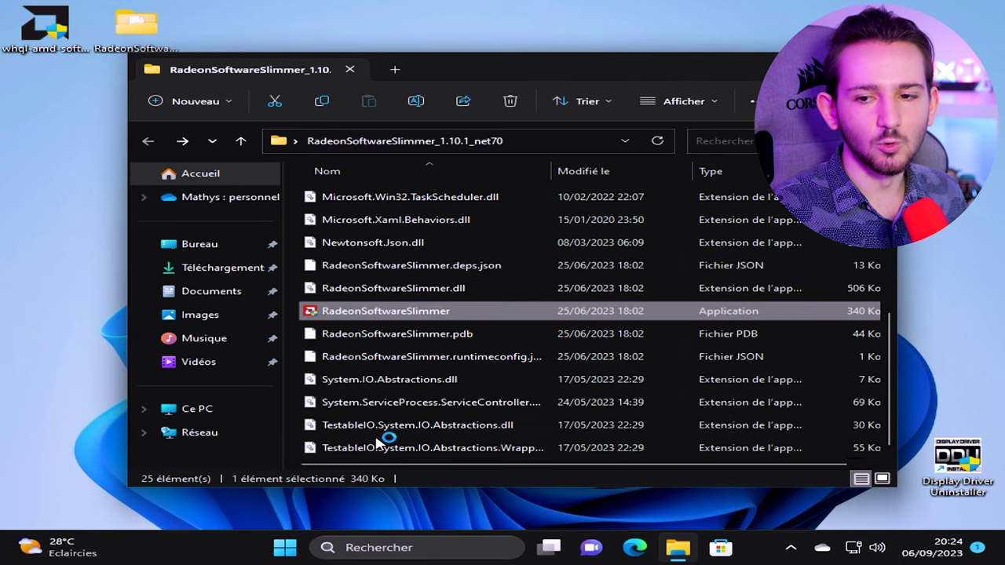
- Load whql-amd-software-adrenalin-edition-23.9.1-win10-win11-sep6.exe from the desktop for pre-install slimming and extract it to the proposed desktop folder
{"action": "key", "text": "super+d"}
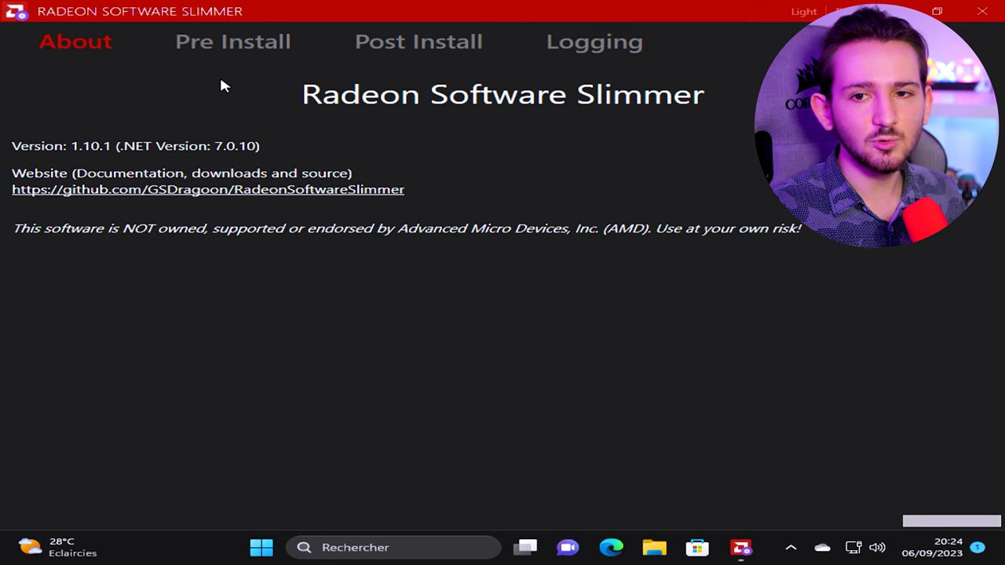
{"action": "left_click", "coordinate": [229, 44]}
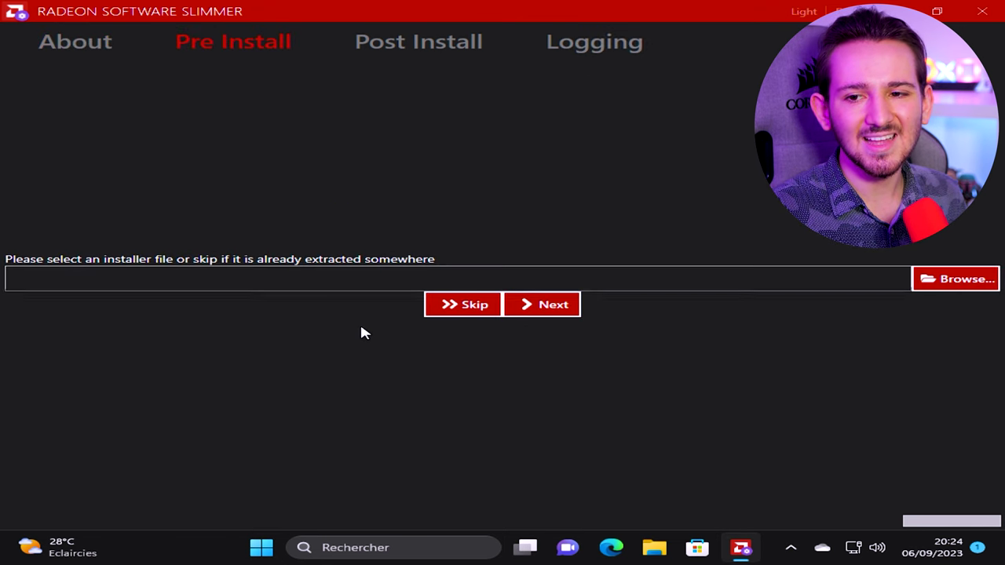
{"action": "left_click", "coordinate": [955, 287]}
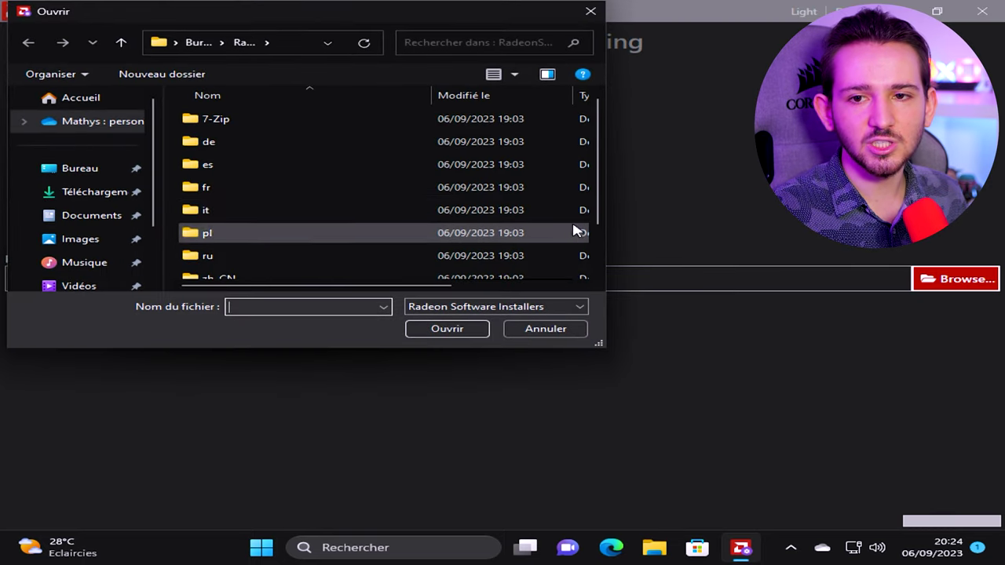
{"action": "left_click", "coordinate": [74, 169]}
{"action": "left_click", "coordinate": [431, 145]}
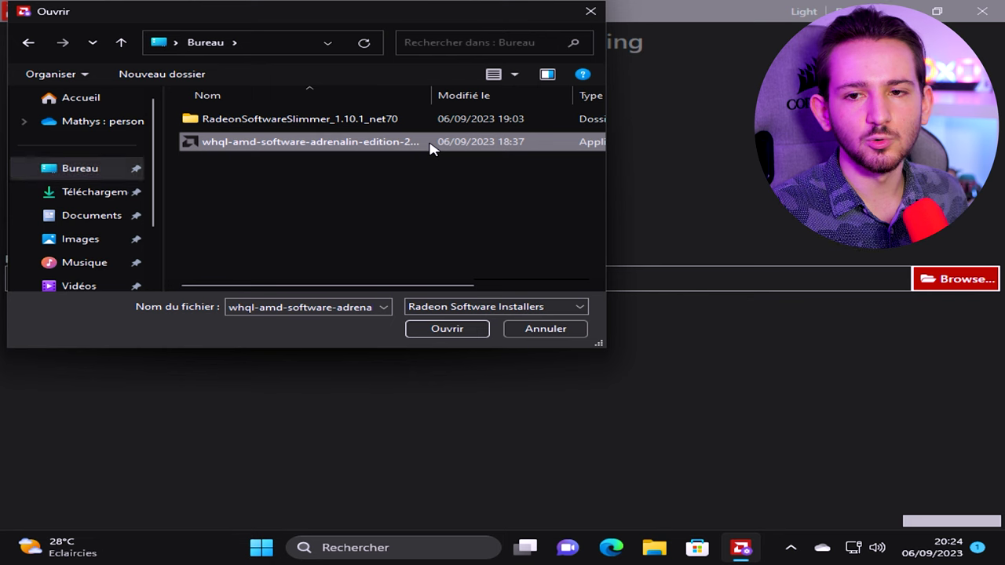
{"action": "left_click", "coordinate": [458, 329]}
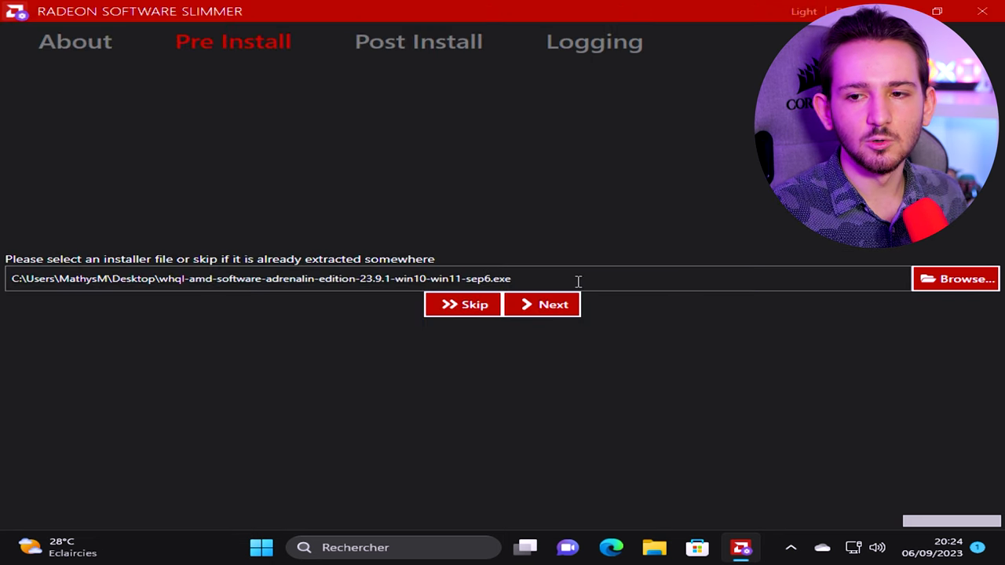
{"action": "left_click", "coordinate": [564, 307]}
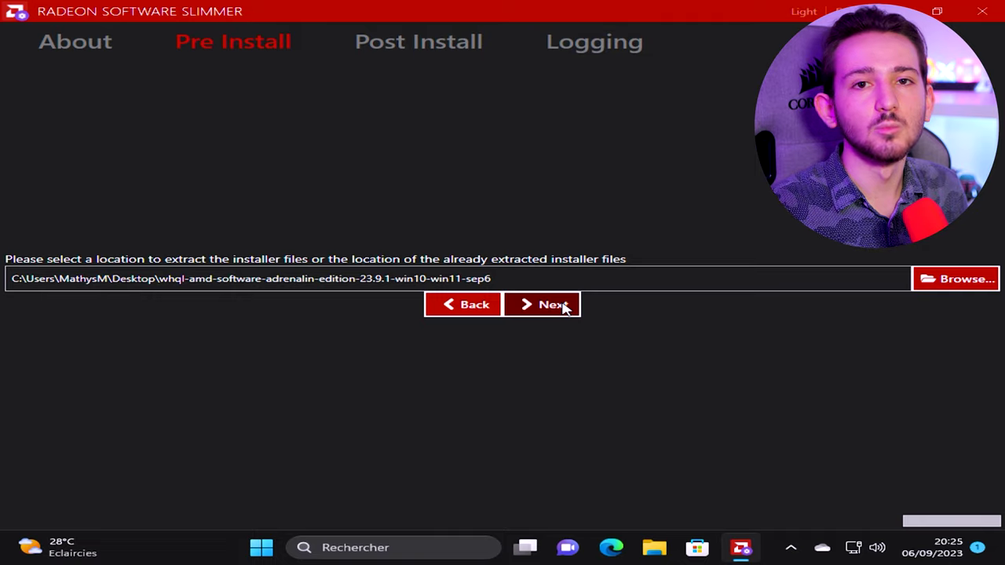
{"action": "left_click", "coordinate": [564, 307]}
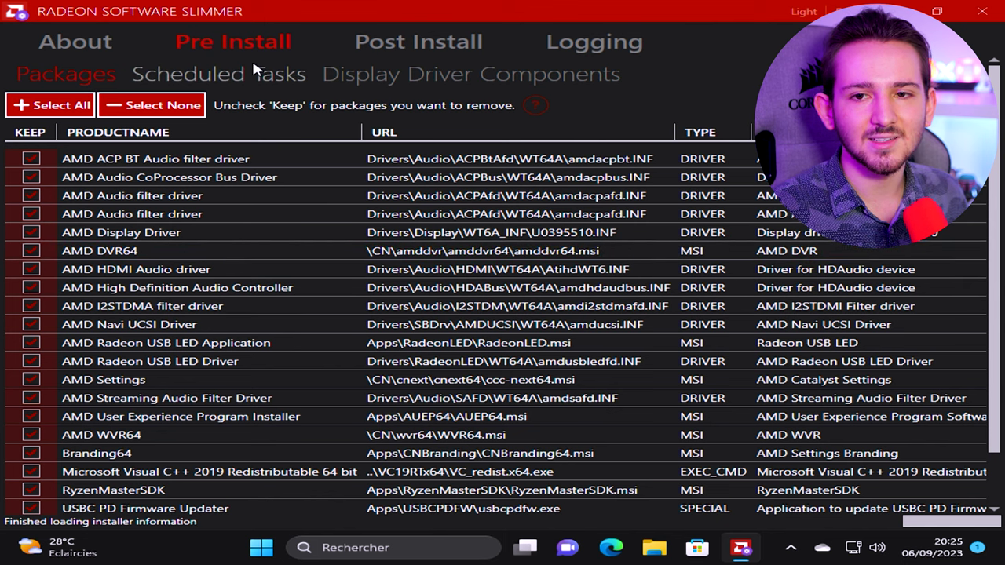
- Keep only the AMD Display Driver, AMD HDMI Audio driver, AMD High Definition Audio Controller, AMD Settings and Microsoft Visual C++ 2019 Redistributable packages
{"action": "left_click", "coordinate": [176, 73]}
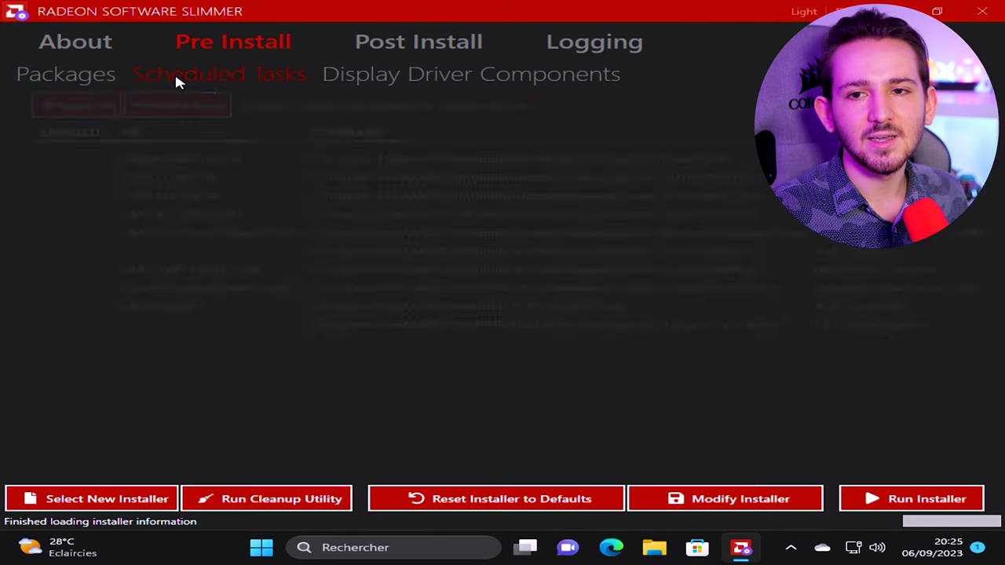
{"action": "left_click", "coordinate": [516, 82]}
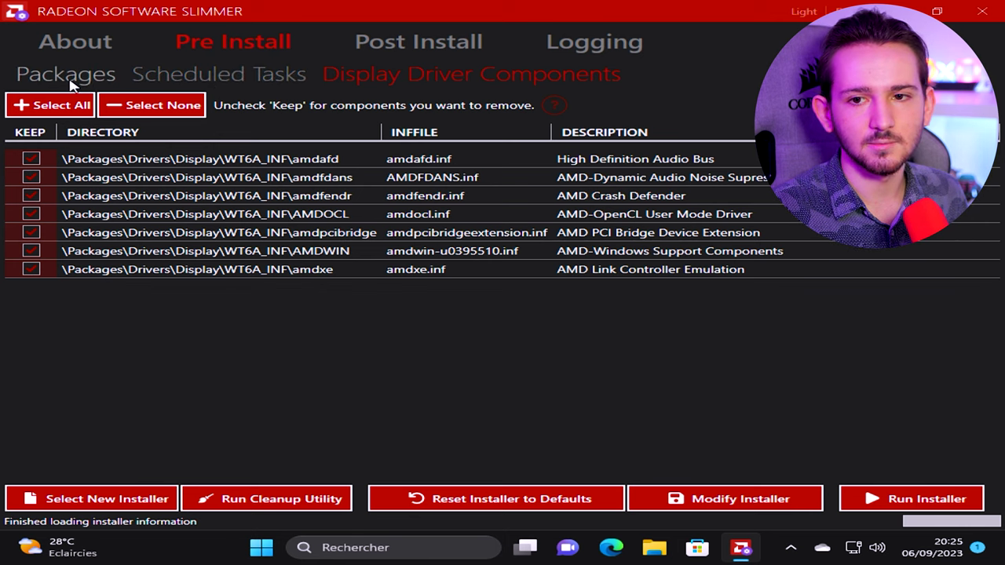
{"action": "left_click", "coordinate": [77, 79]}
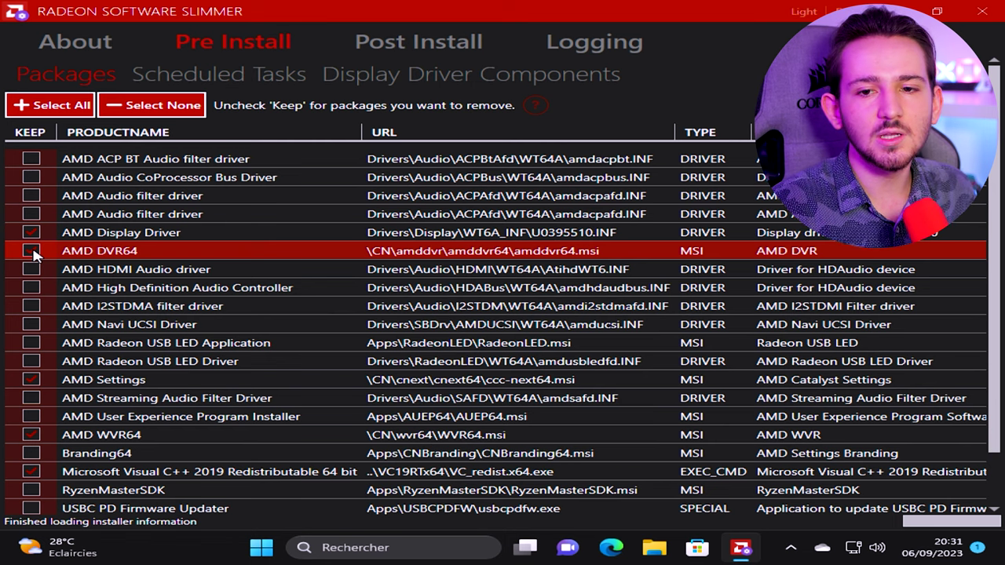
{"action": "left_click", "coordinate": [32, 251]}
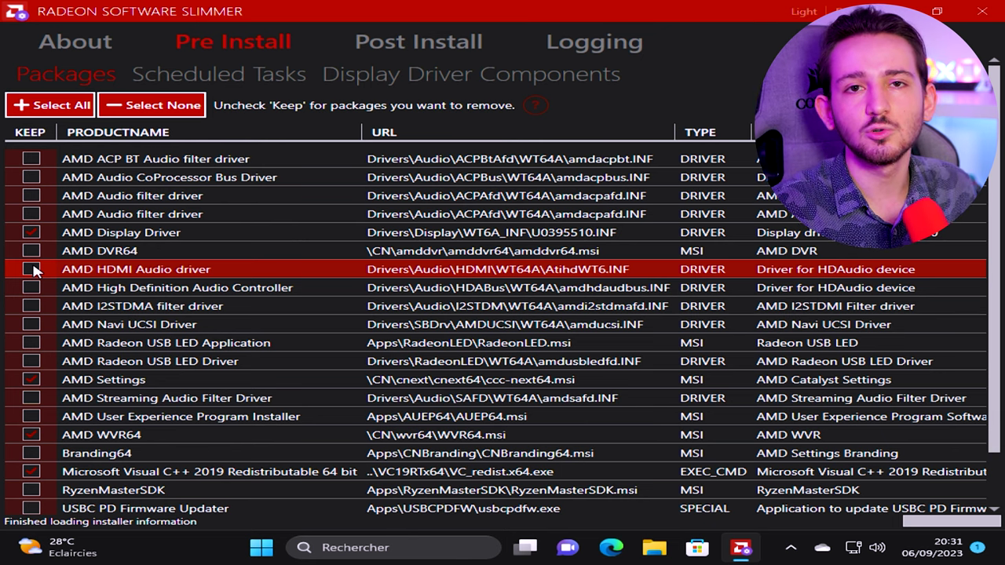
{"action": "left_click", "coordinate": [31, 269]}
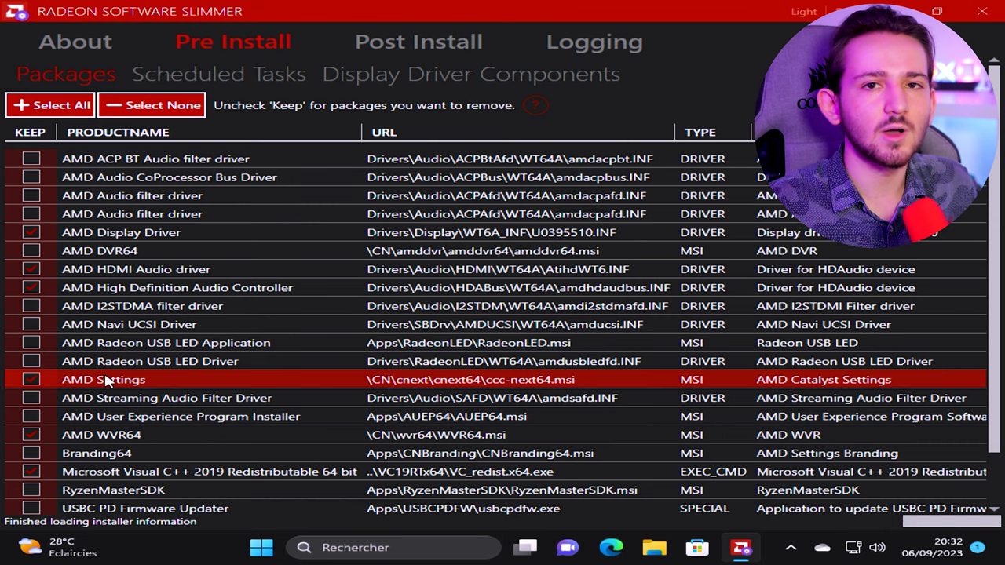
{"action": "left_click", "coordinate": [157, 490]}
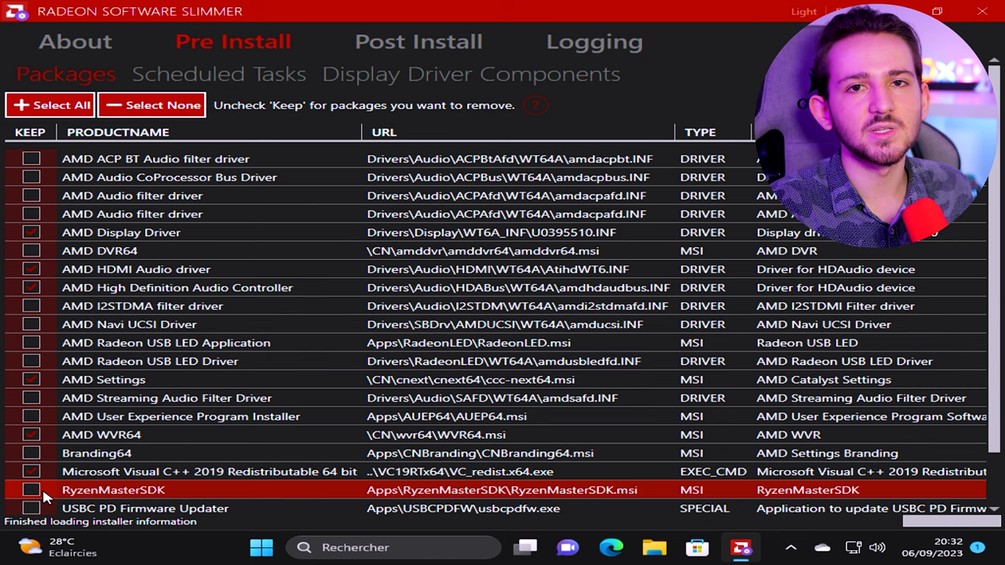
{"action": "left_click", "coordinate": [36, 509]}
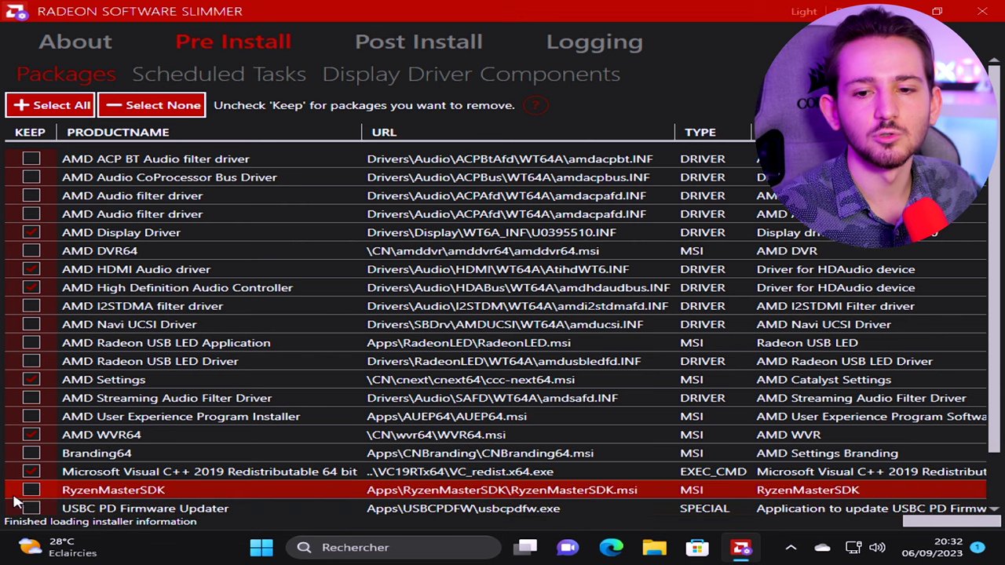
{"action": "left_click", "coordinate": [110, 437]}
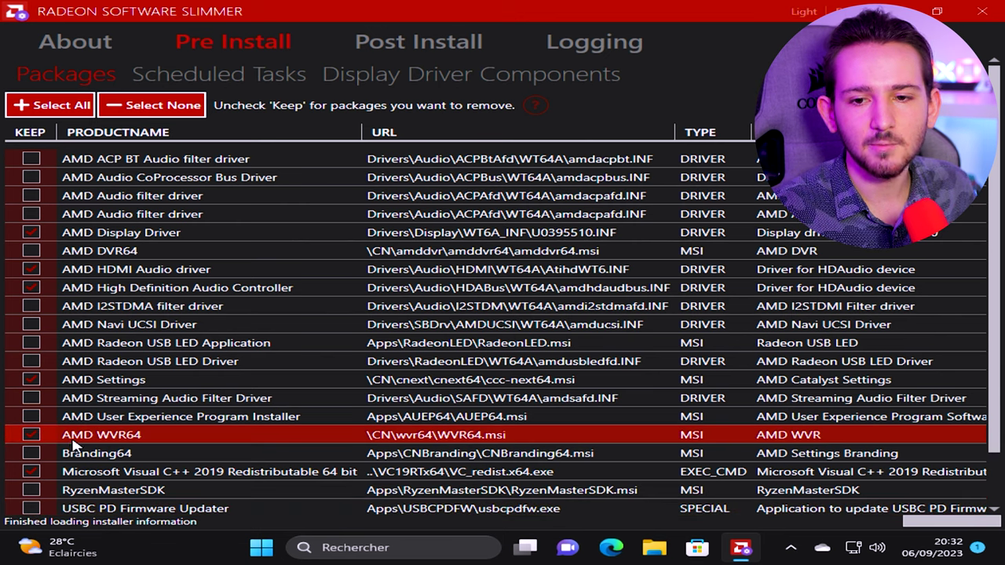
{"action": "left_click", "coordinate": [120, 440]}
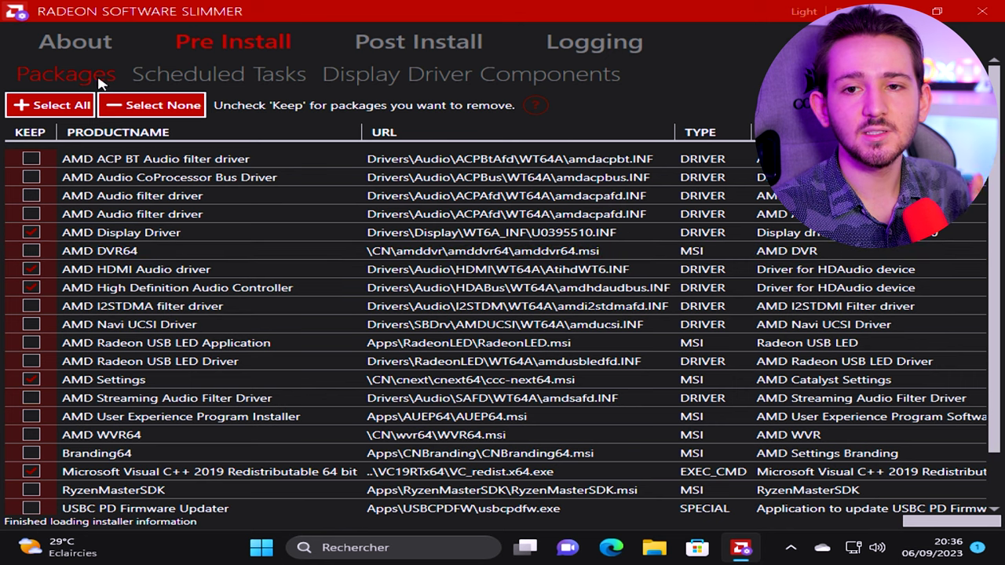
- Disable all scheduled tasks and keep only the amdafd, AMDOCL, amdpcibridge and AMDWIN display driver components
{"action": "left_click", "coordinate": [178, 77]}
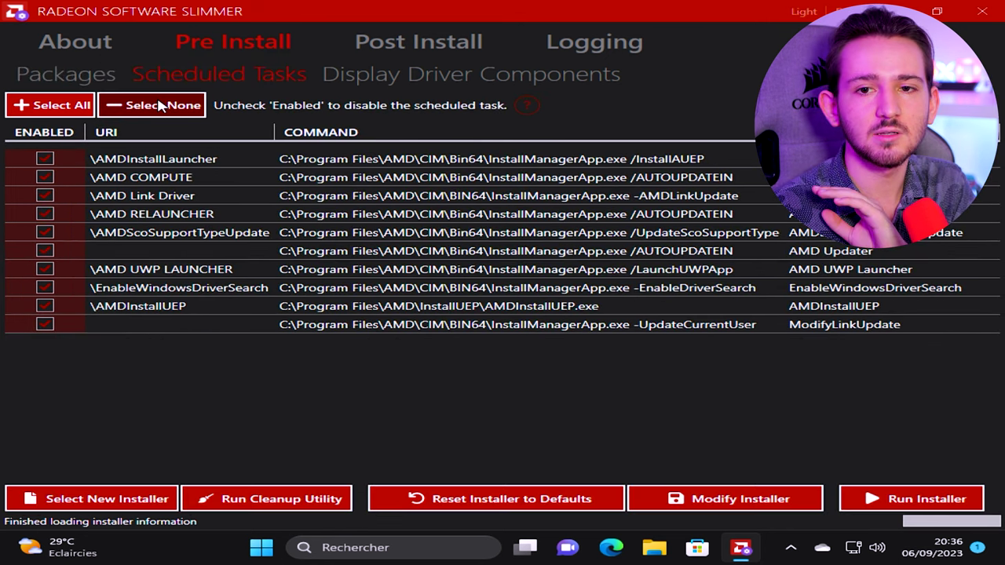
{"action": "left_click", "coordinate": [161, 107]}
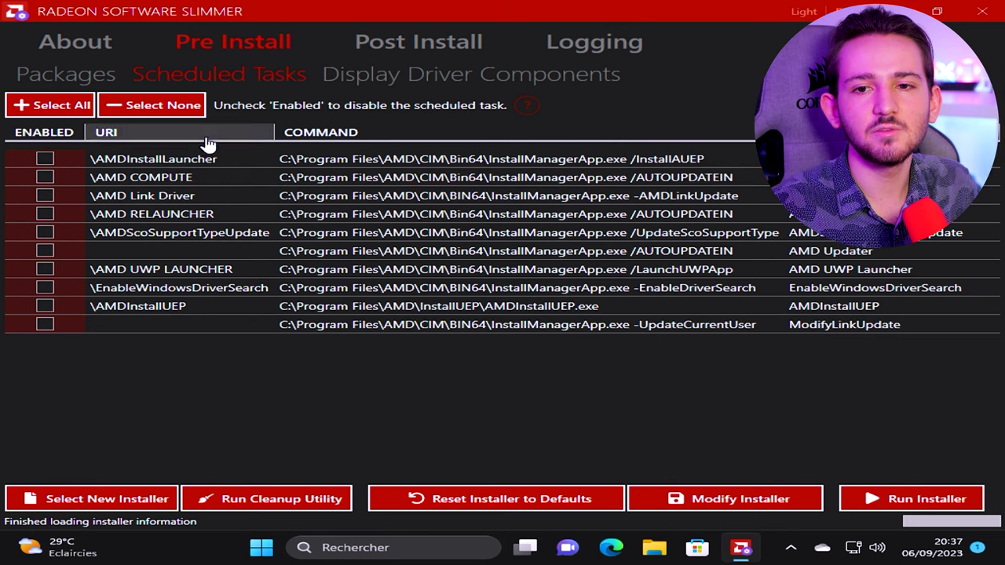
{"action": "left_click", "coordinate": [456, 76]}
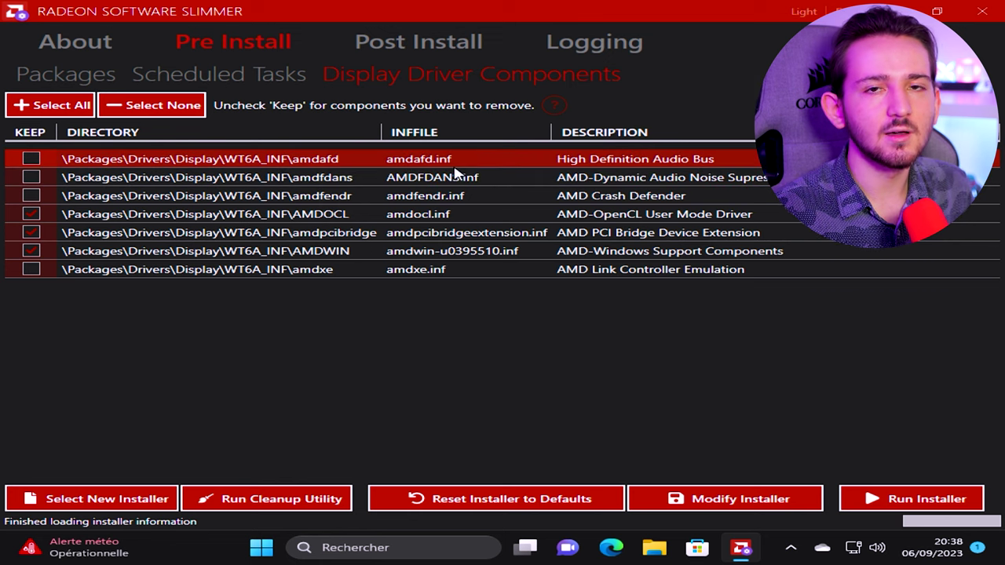
{"action": "left_click", "coordinate": [34, 158]}
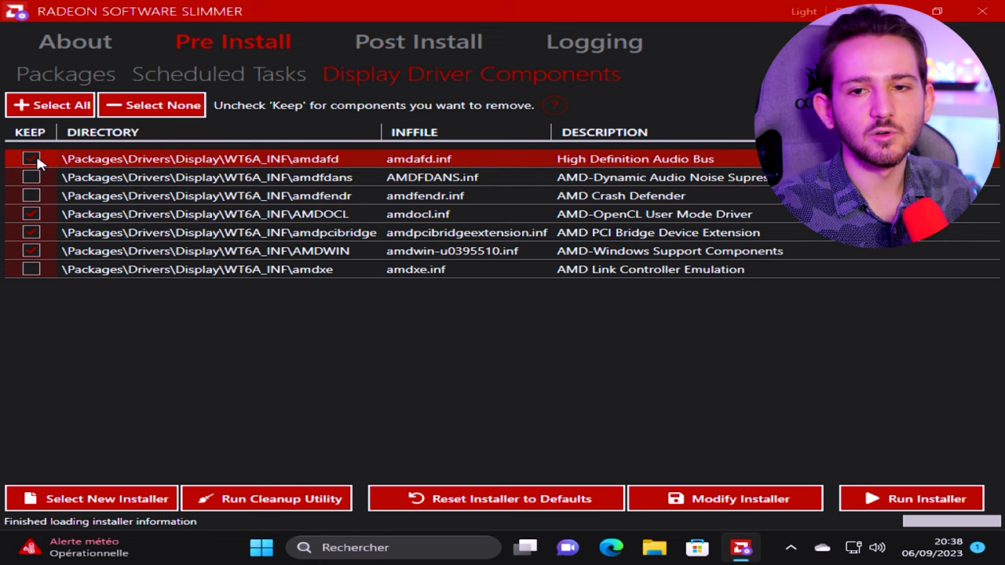
{"action": "left_click", "coordinate": [31, 159]}
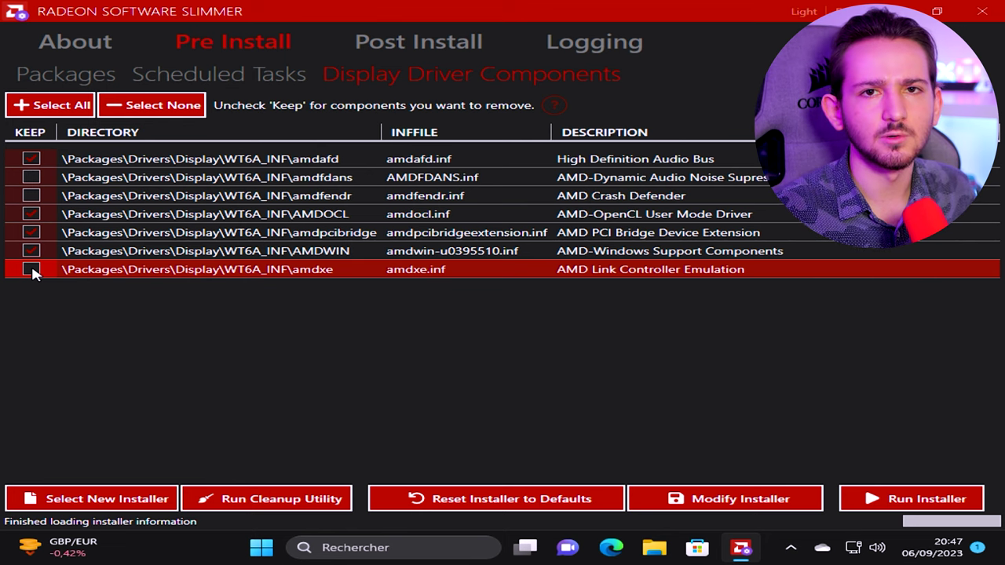
- Apply the modifications to the installer and review its packages, scheduled tasks and display driver components
{"action": "left_click", "coordinate": [735, 501]}
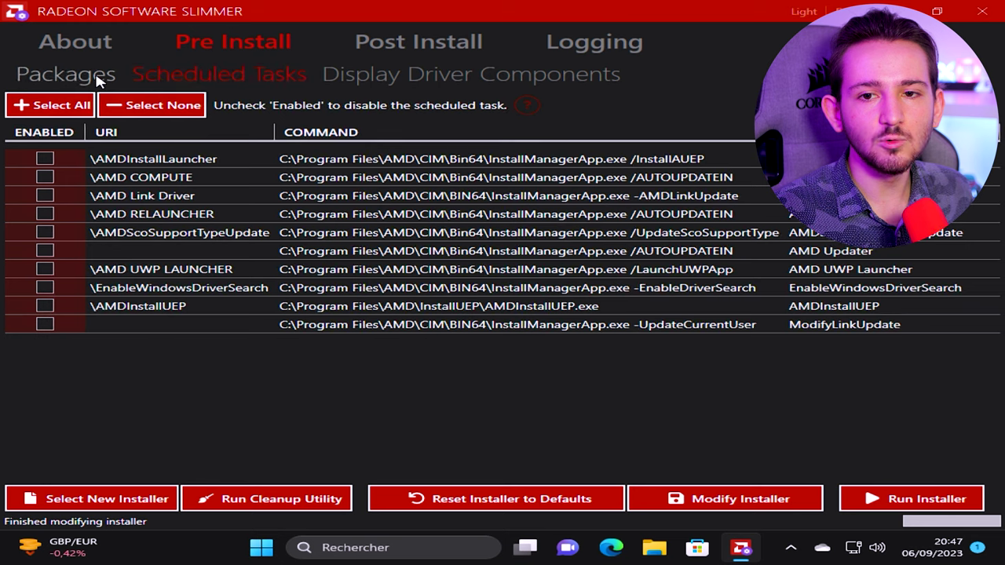
{"action": "left_click", "coordinate": [83, 78]}
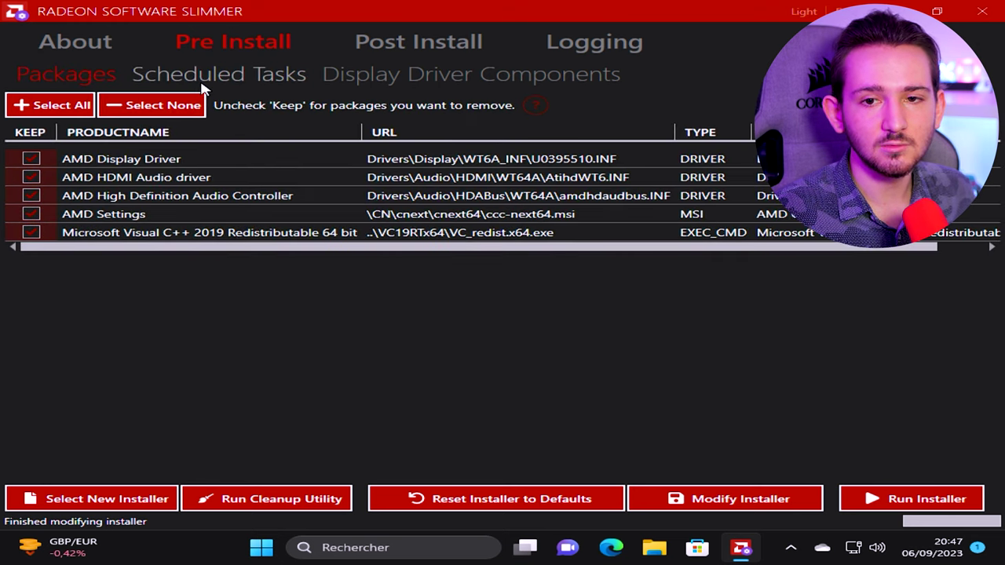
{"action": "left_click", "coordinate": [202, 79]}
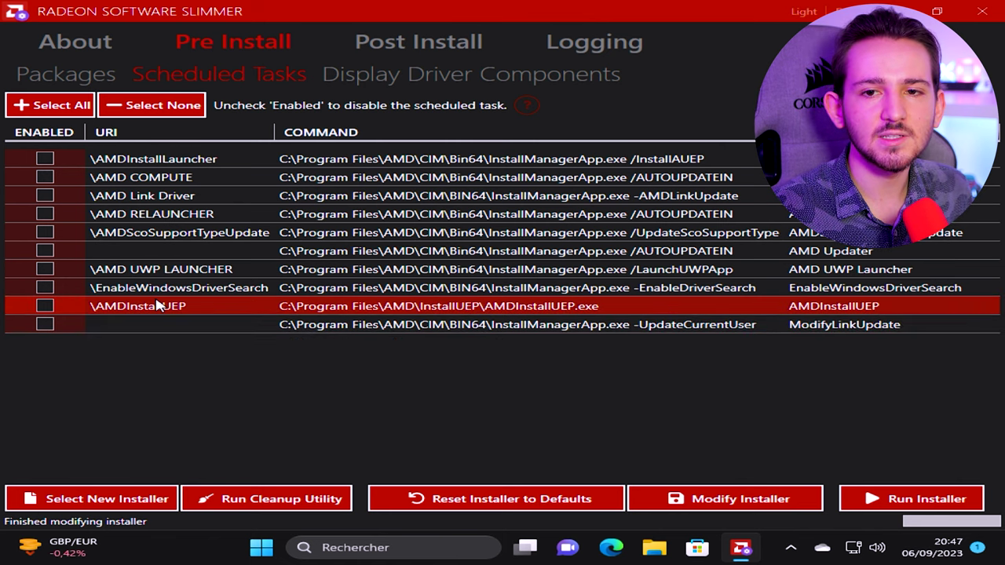
{"action": "left_click", "coordinate": [353, 74]}
{"action": "left_click", "coordinate": [47, 76]}
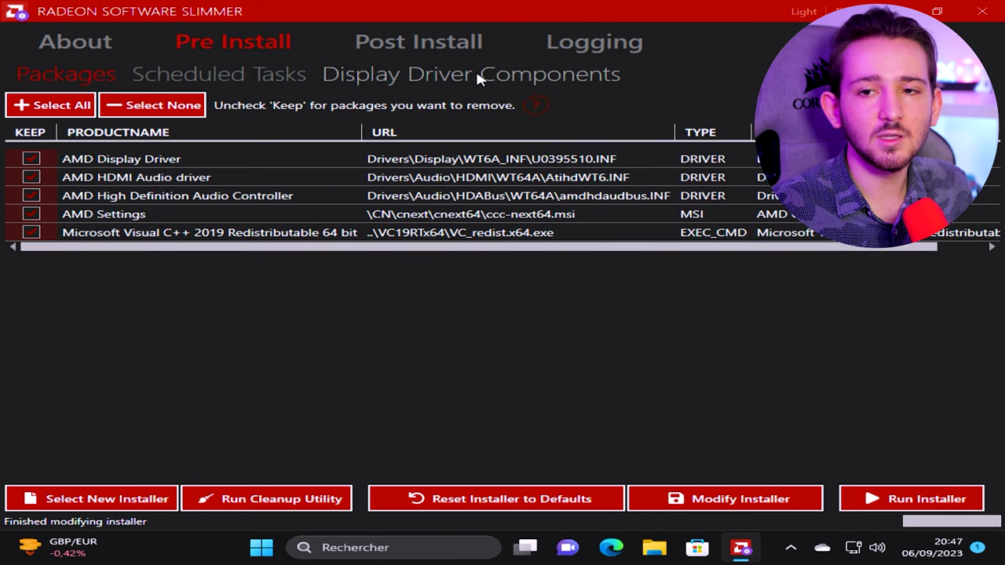
{"action": "left_click", "coordinate": [475, 71]}
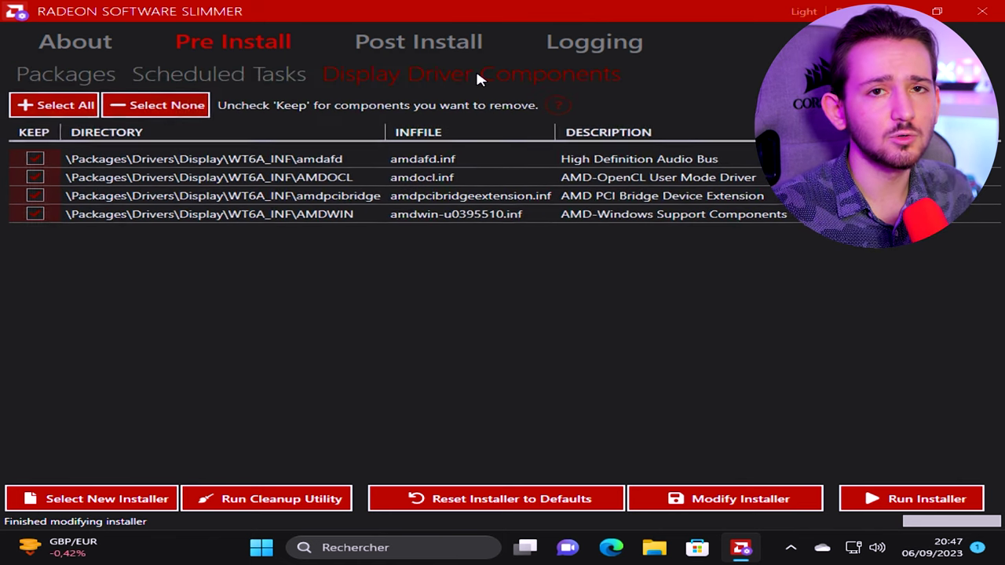
- Run the modified installer and install Adrenalin 23.9.1 as a Full Install without allowing AMD to collect information
{"action": "left_click", "coordinate": [935, 498]}
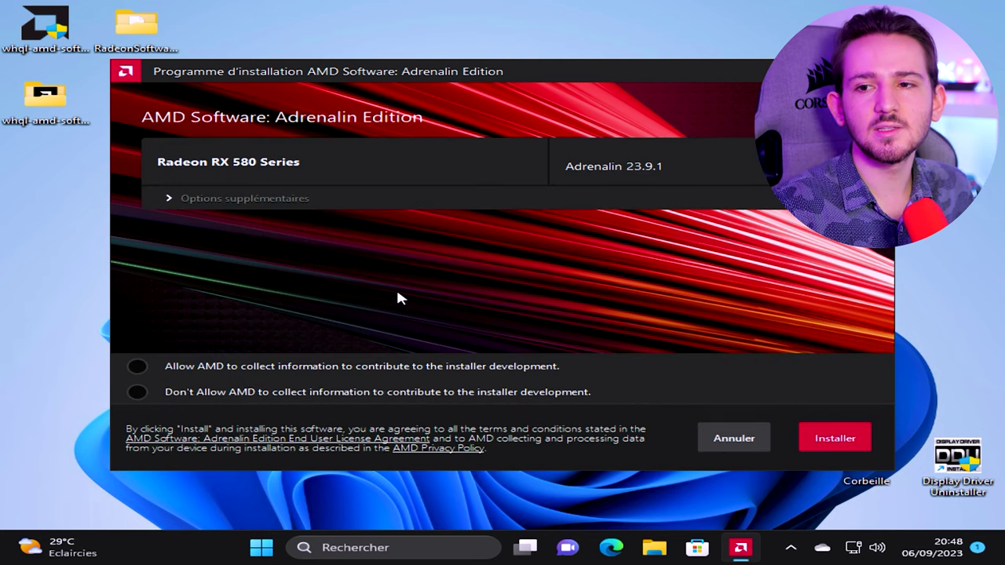
{"action": "left_click", "coordinate": [199, 201]}
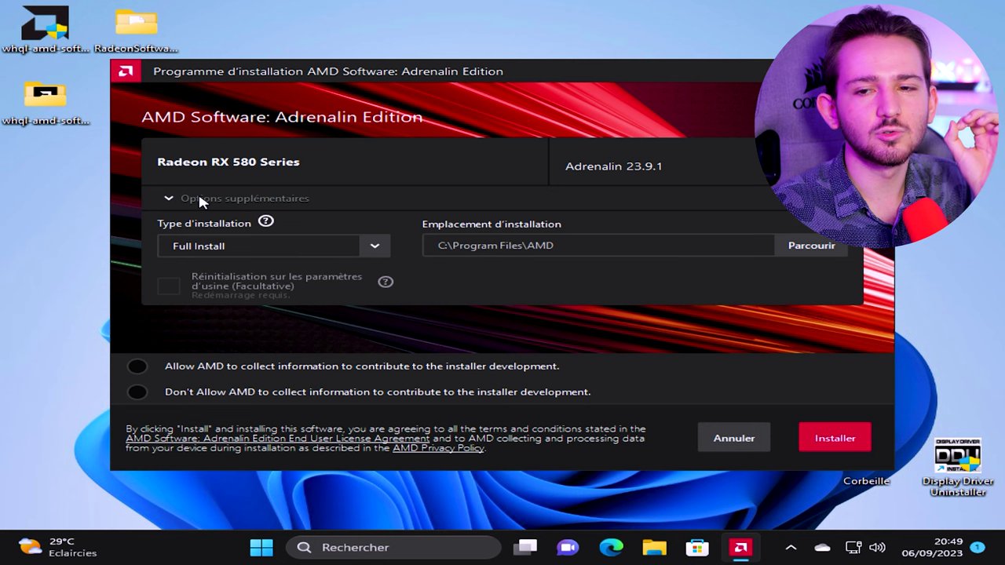
{"action": "left_click", "coordinate": [382, 247]}
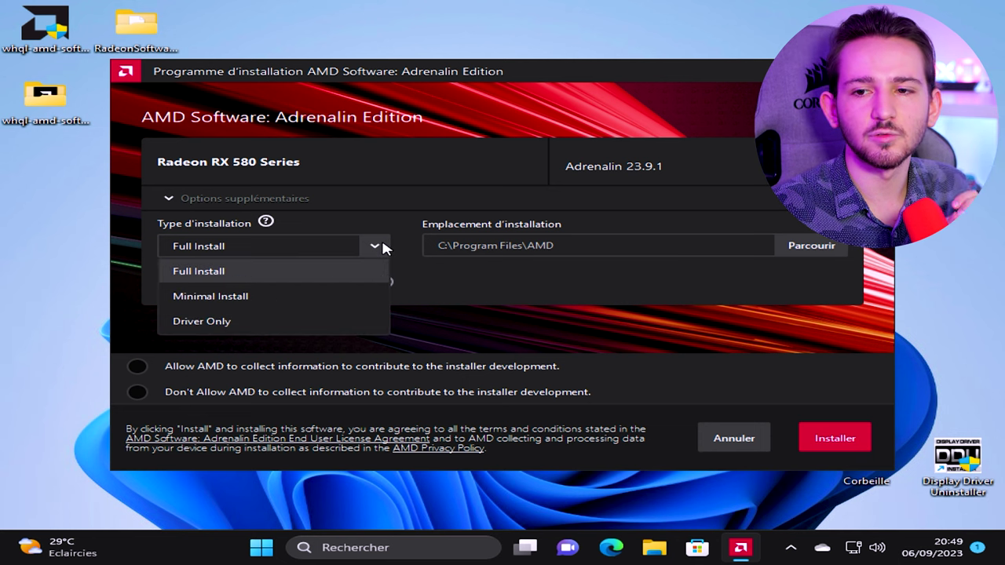
{"action": "left_click", "coordinate": [385, 247]}
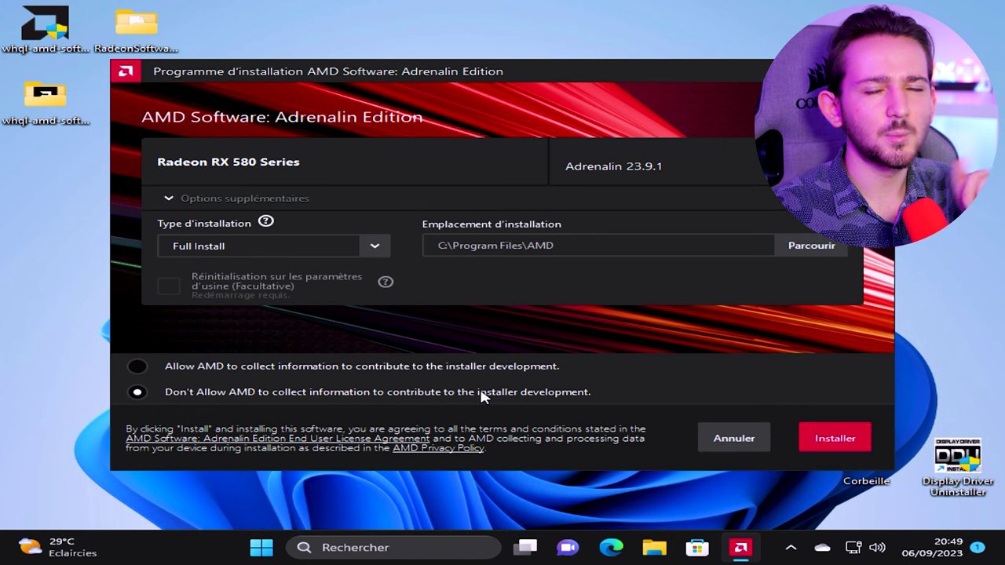
{"action": "left_click", "coordinate": [831, 442]}
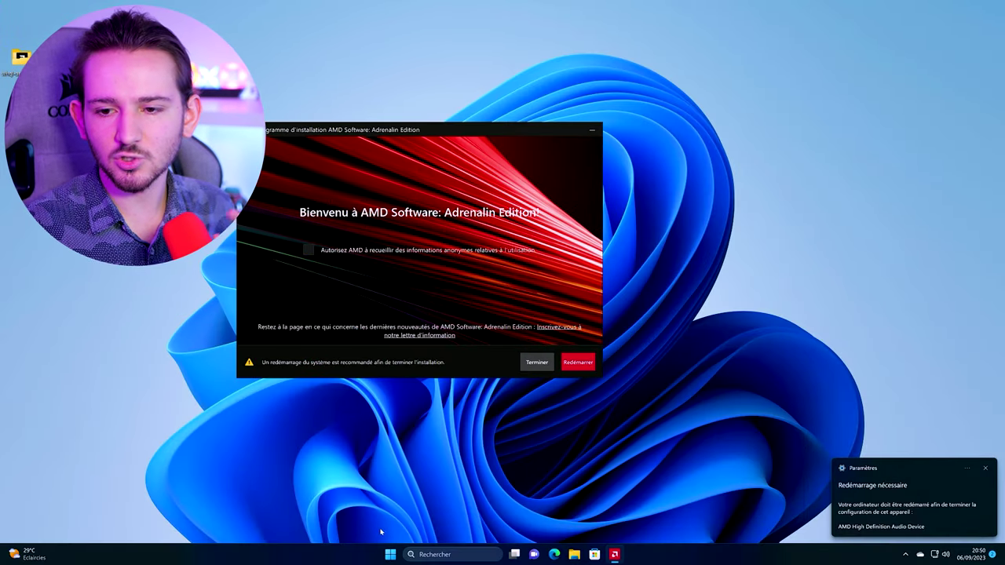
- Restart the computer from the Adrenalin Edition installer to complete the driver installation
{"action": "left_click", "coordinate": [390, 554]}
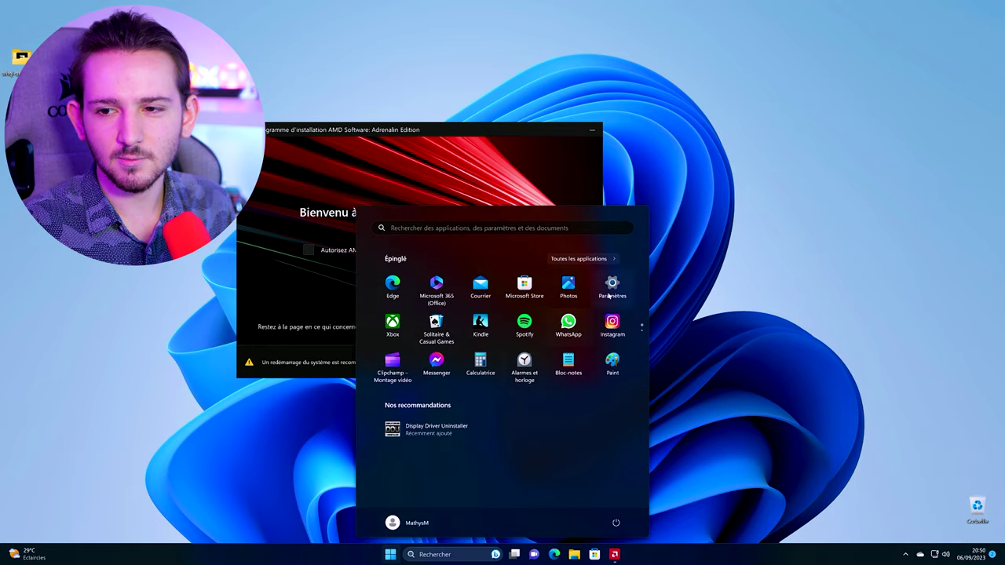
{"action": "left_click", "coordinate": [421, 131]}
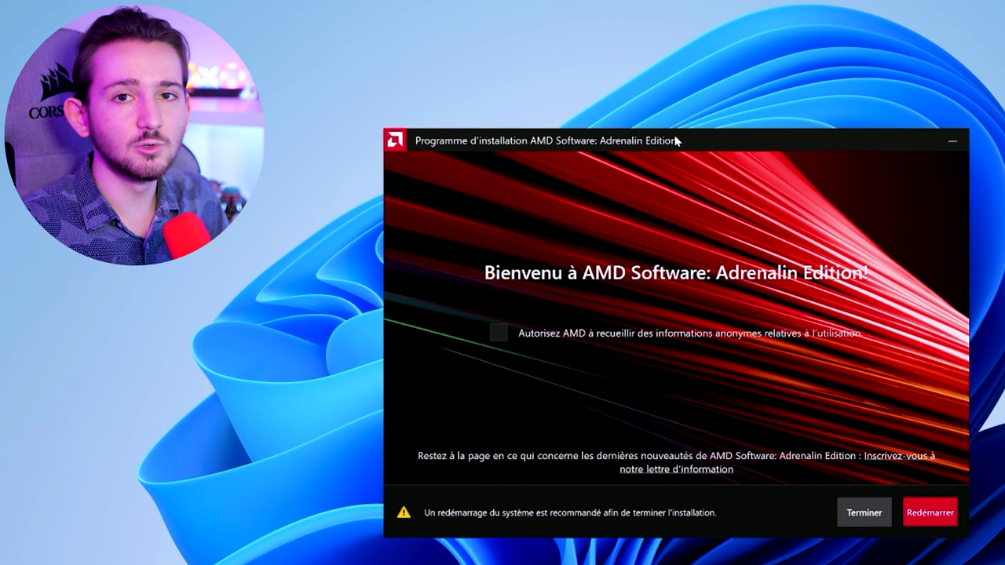
{"action": "left_click", "coordinate": [931, 513]}
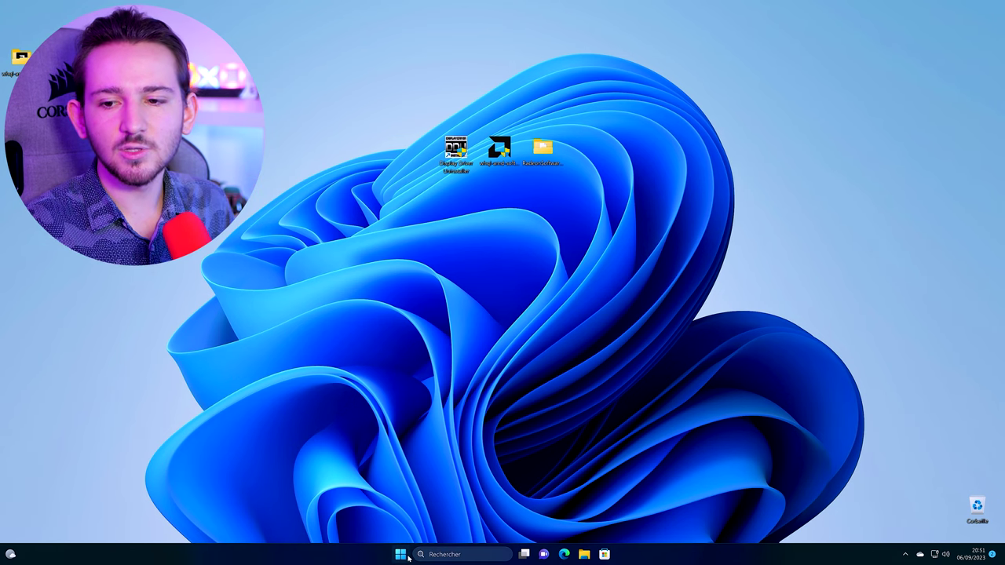
- Open Task Manager, examine the graphics processor's performance and driver details, and enlarge the window to show them fully
{"action": "right_click", "coordinate": [407, 556]}
{"action": "left_click", "coordinate": [420, 442]}
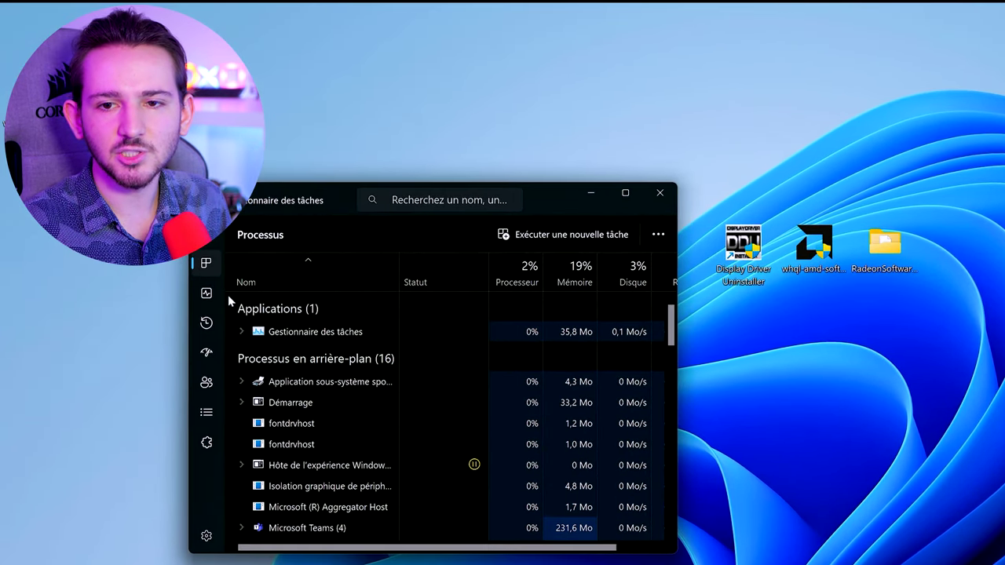
{"action": "left_click", "coordinate": [207, 293]}
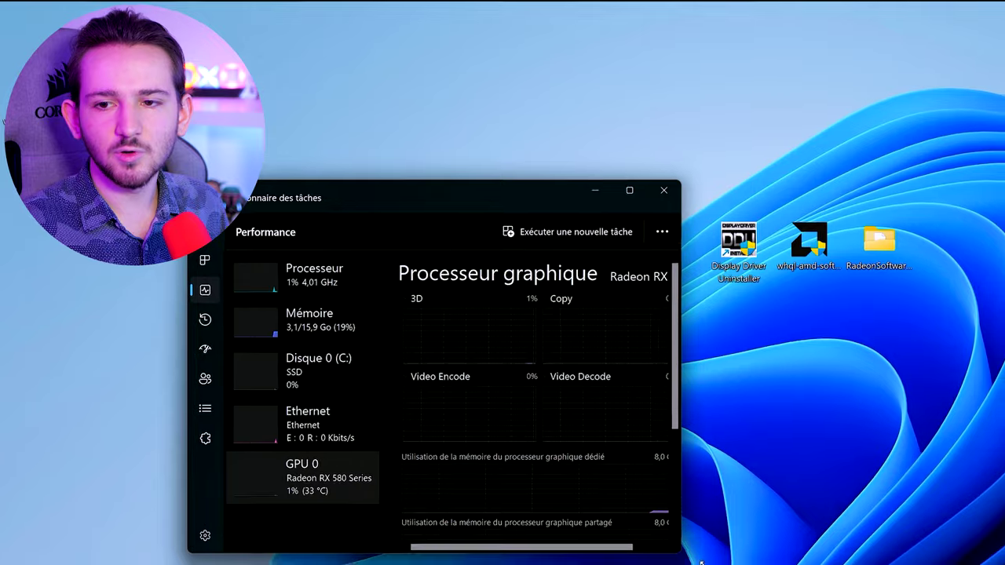
{"action": "left_click_drag", "start_coordinate": [676, 553], "coordinate": [866, 545]}
{"action": "left_click_drag", "start_coordinate": [411, 92], "coordinate": [520, 93]}
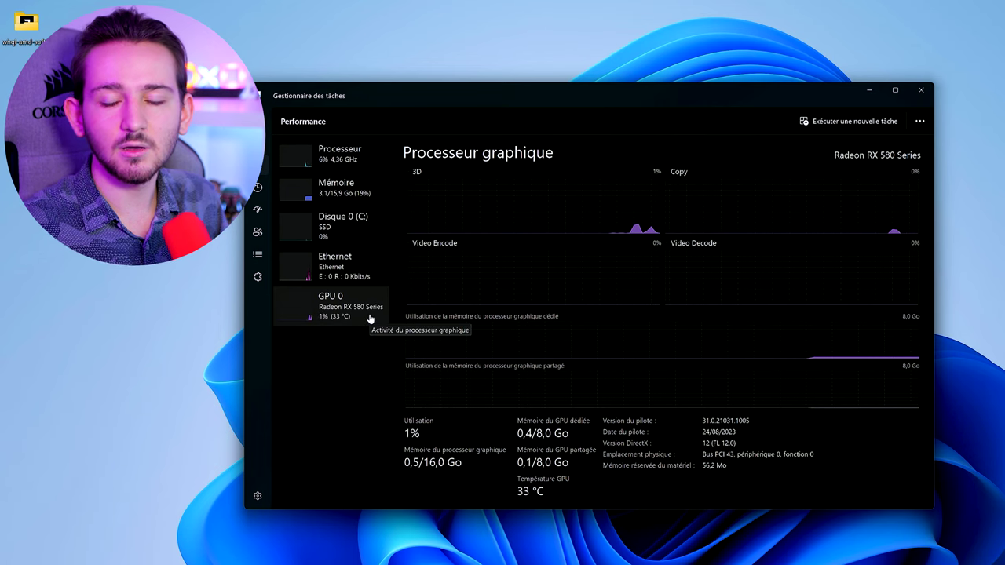
- Return to the desktop and launch AMD Software: Adrenalin Edition
{"action": "key", "text": "super+d"}
{"action": "right_click", "coordinate": [151, 276]}
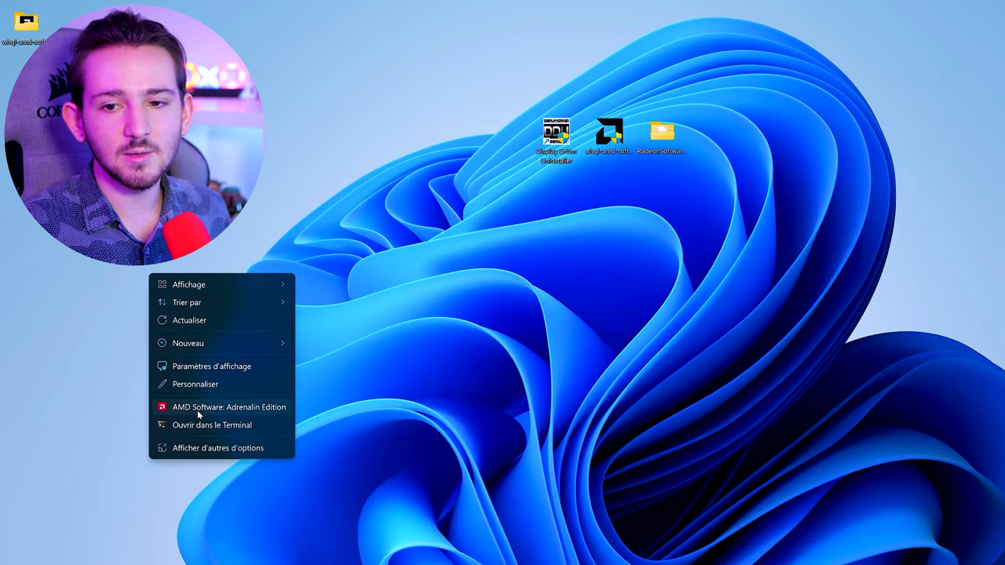
{"action": "left_click", "coordinate": [198, 408]}
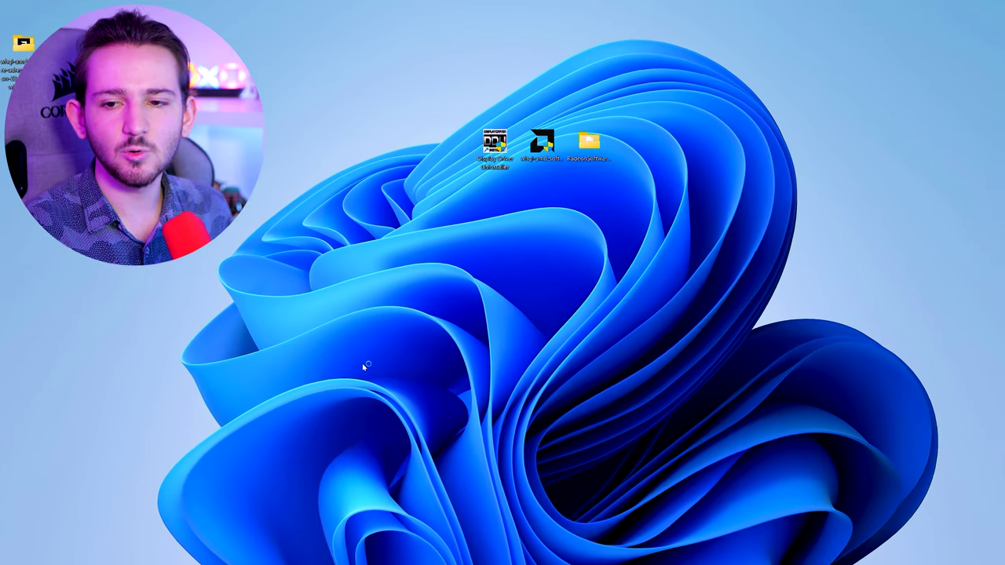